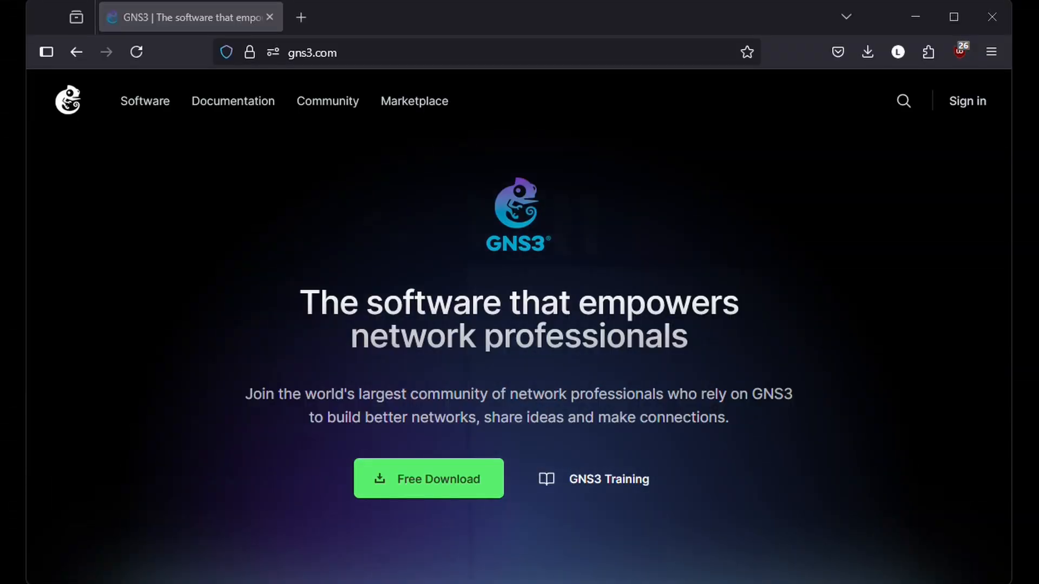
Download the ArubaOS-CX Simulation Software appliance file from the GNS3 marketplace and review its installation and requirements notes
left_click(415, 109)
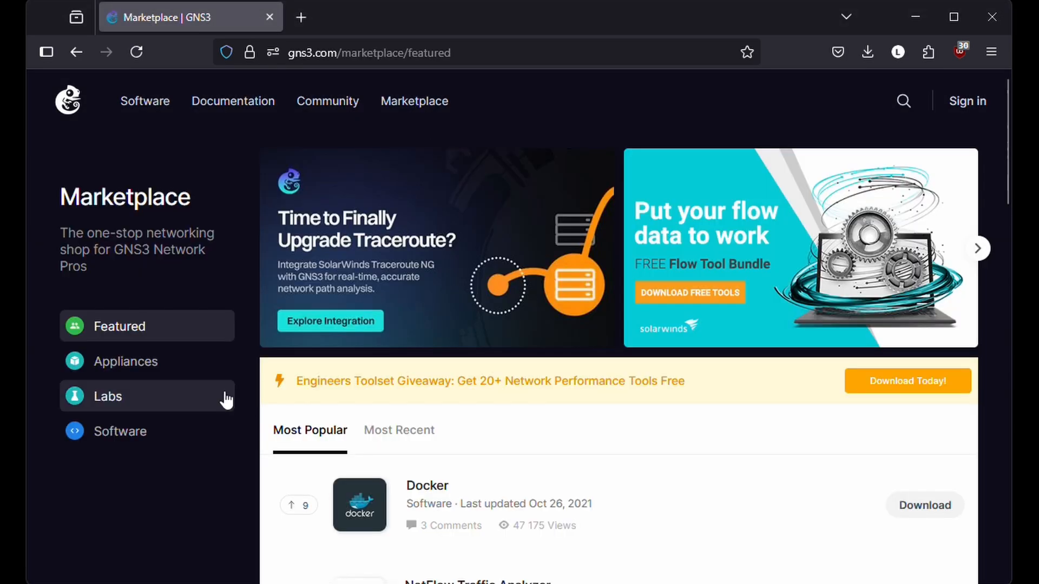
left_click(141, 369)
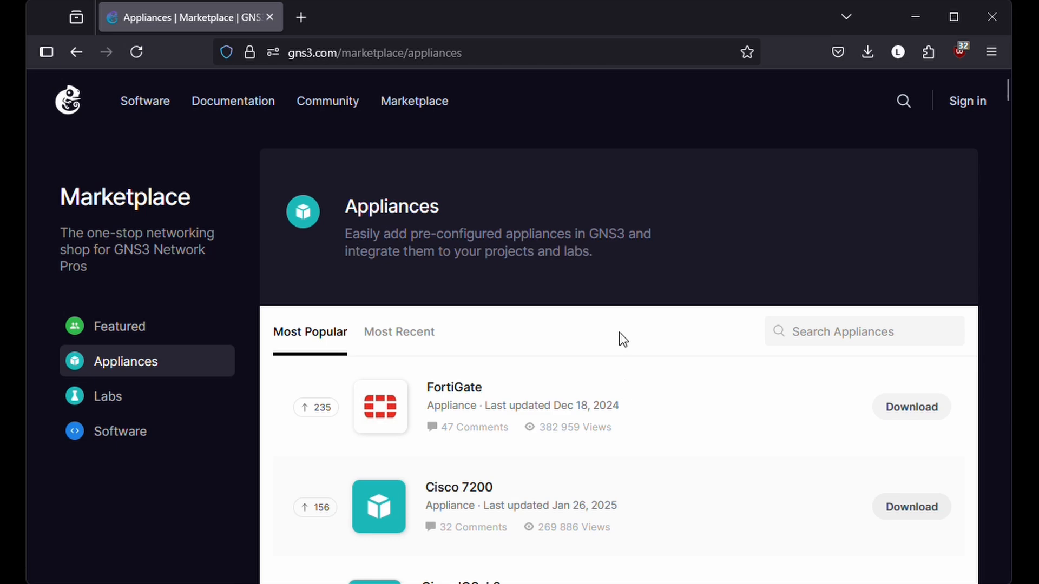
middle_click(650, 340)
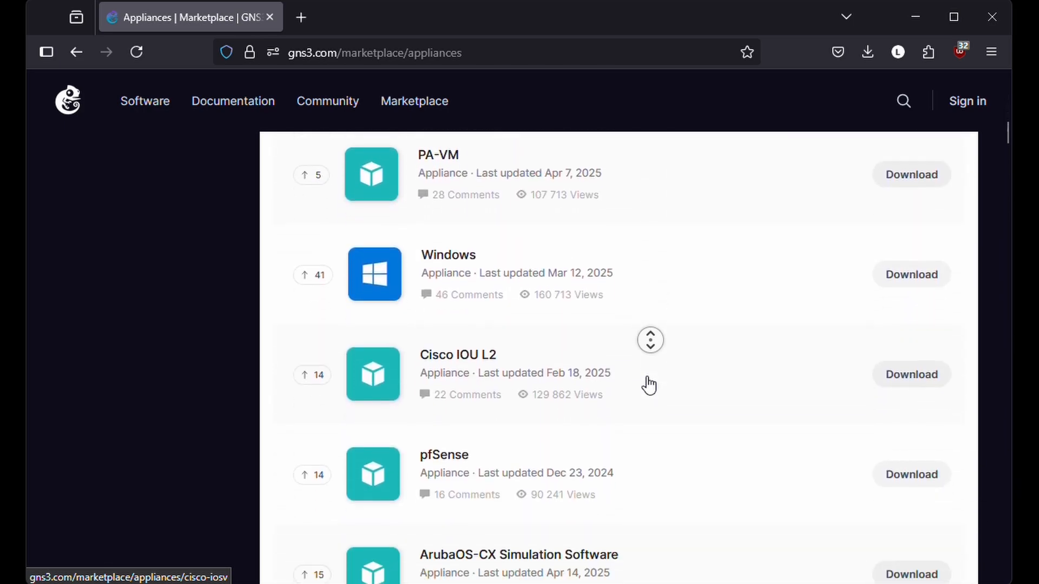
left_click(647, 377)
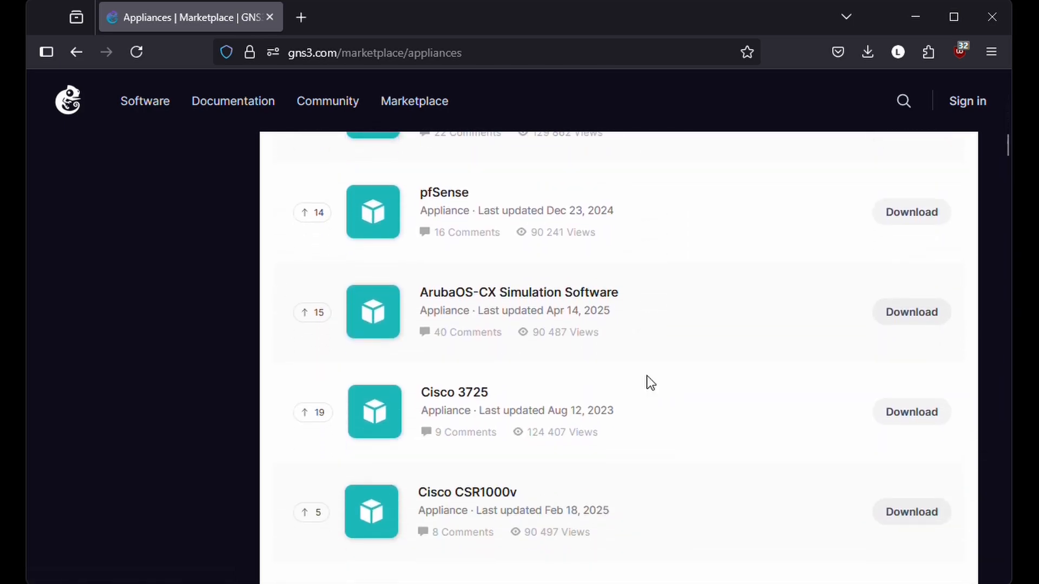
left_click(502, 298)
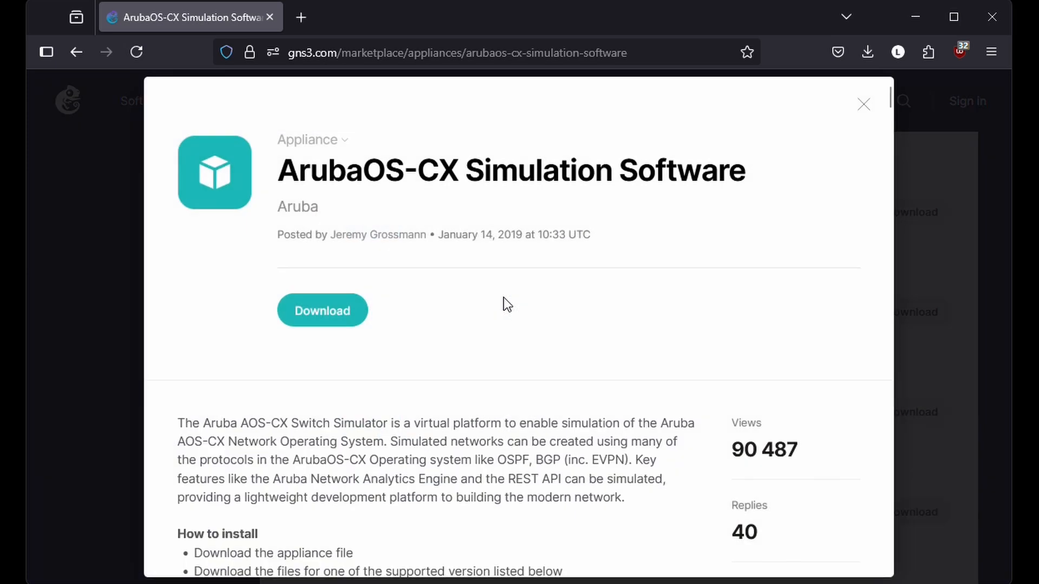
left_click(322, 319)
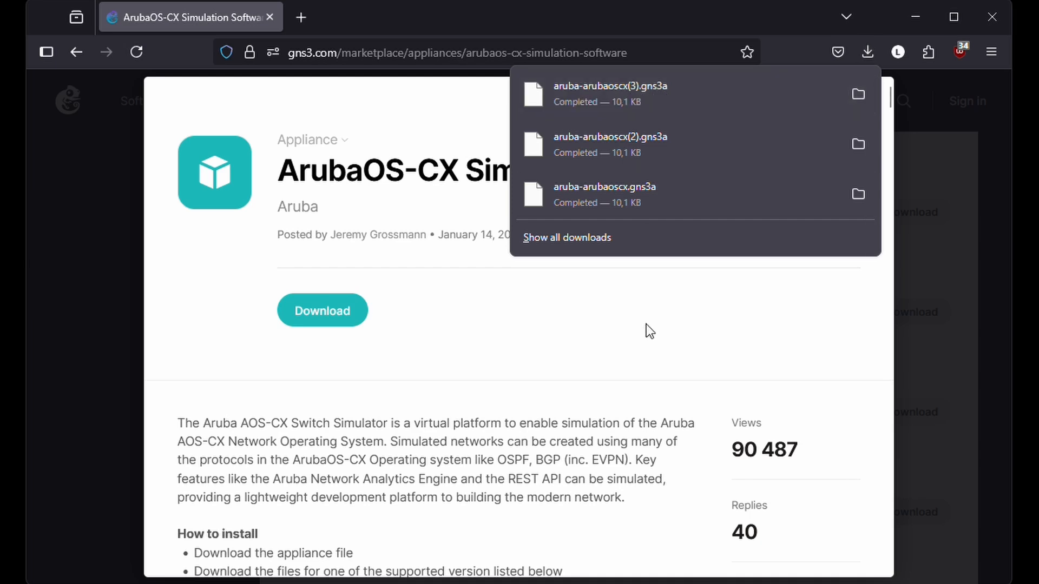
middle_click(607, 289)
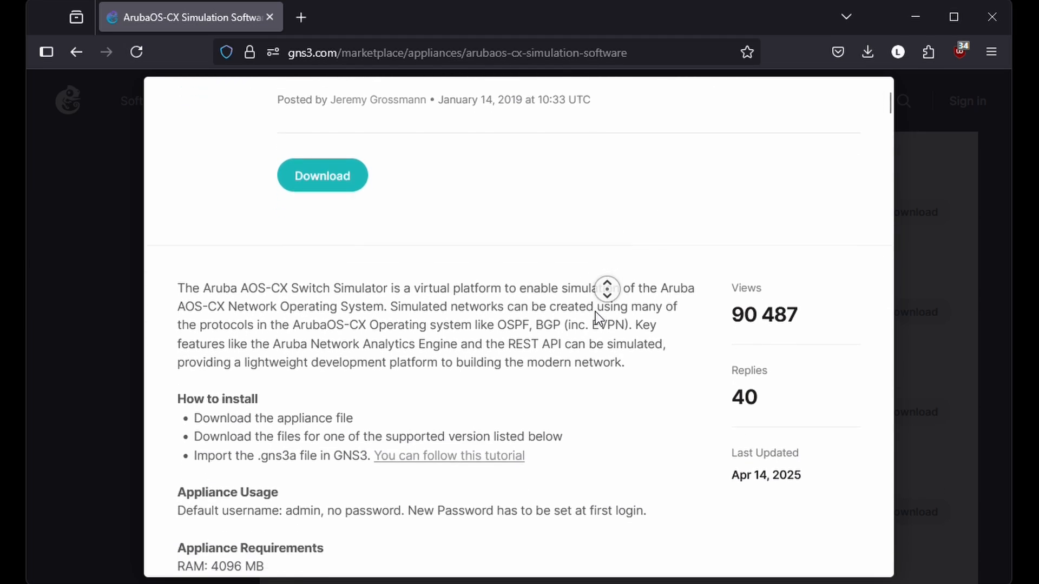
middle_click(595, 311)
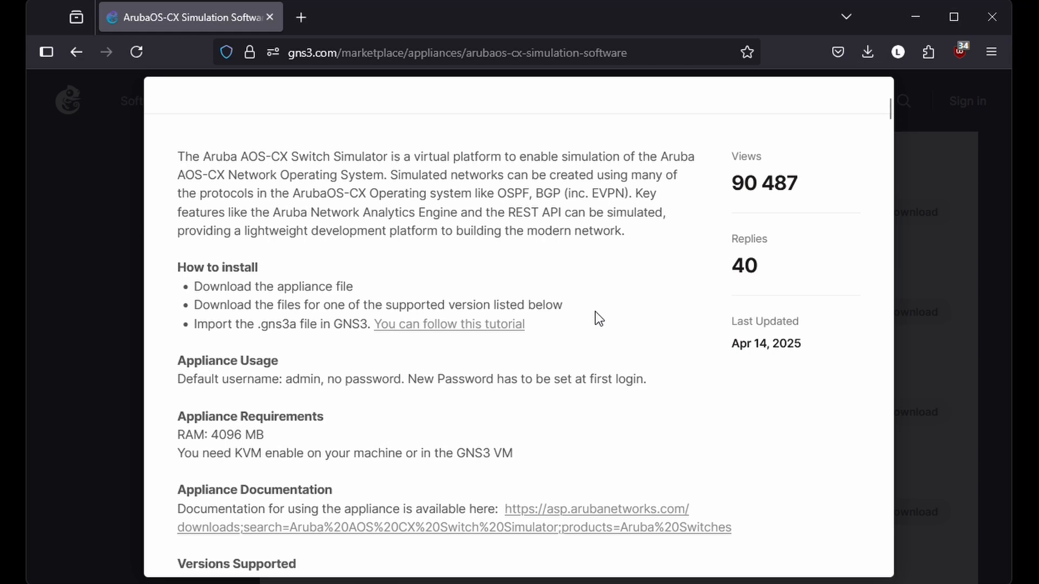
middle_click(595, 311)
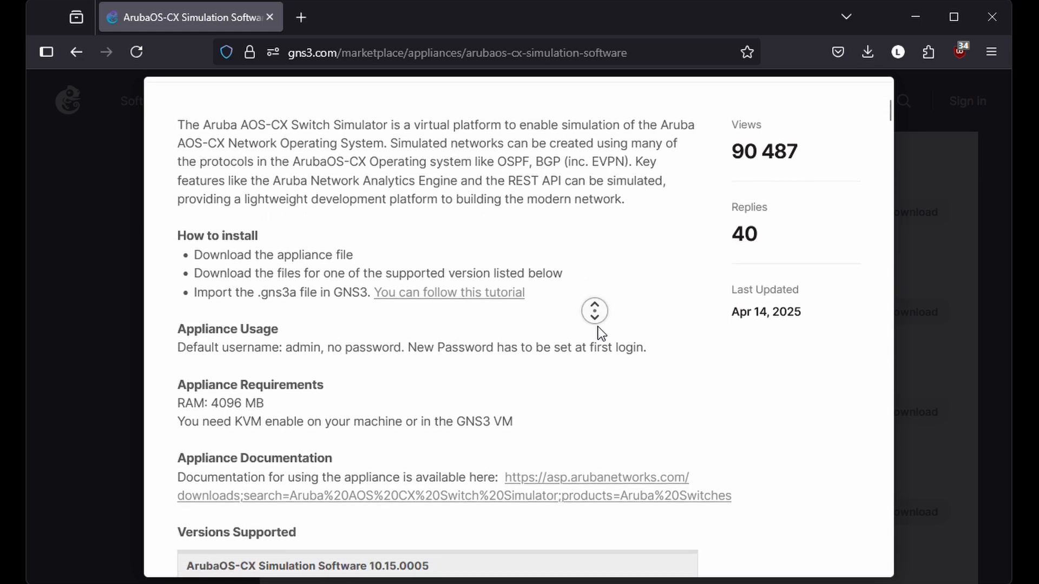
middle_click(599, 327)
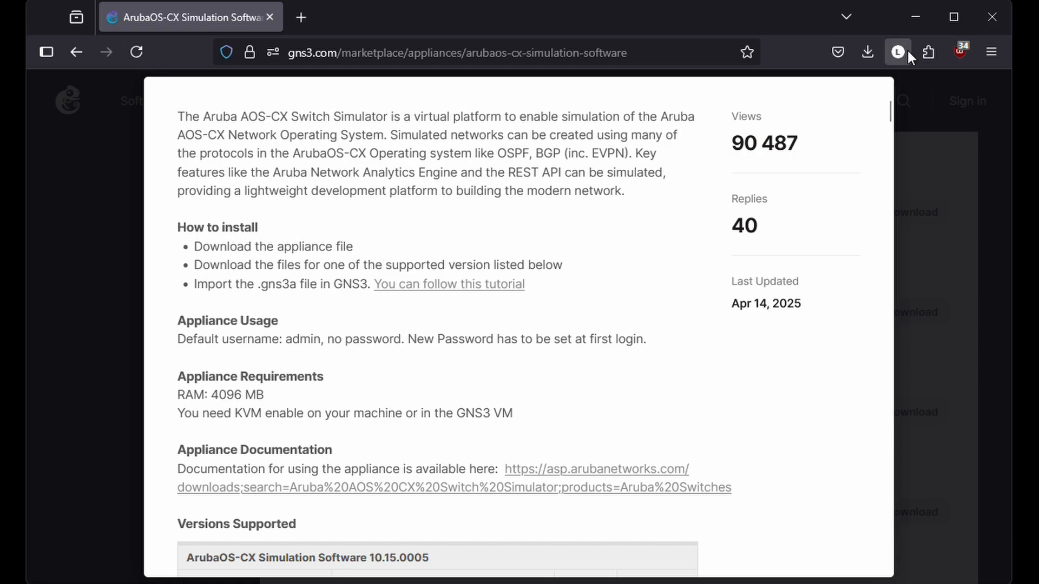
Switch to GNS3 and import the appliance aruba-arubaoscx.gns3a on the GNS3 VM with the Qemu binary /usr/bin/qemu-system-x86_64 (v4.2.1)
left_click(912, 16)
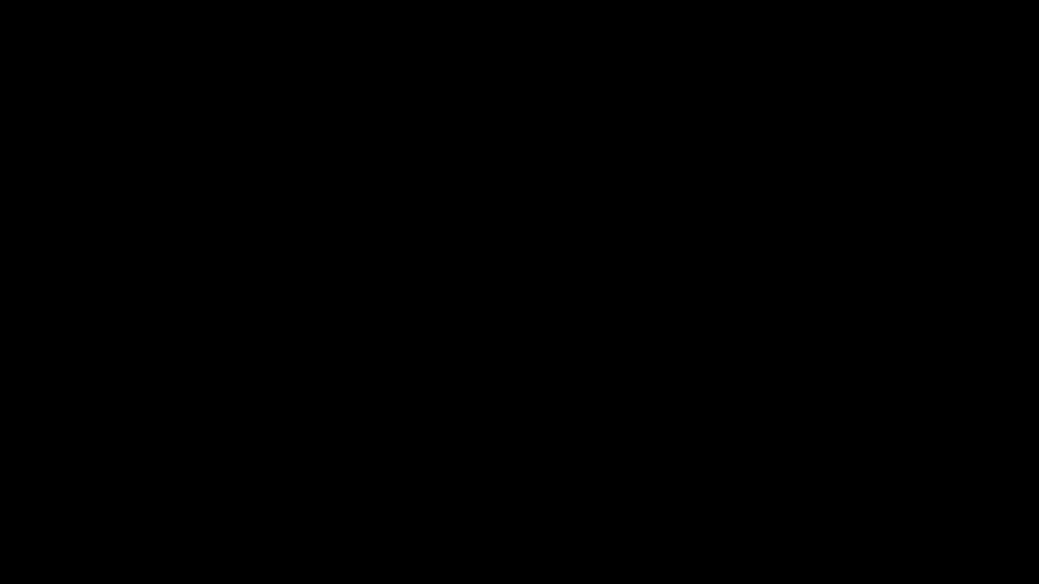
mouse_move(668, 583)
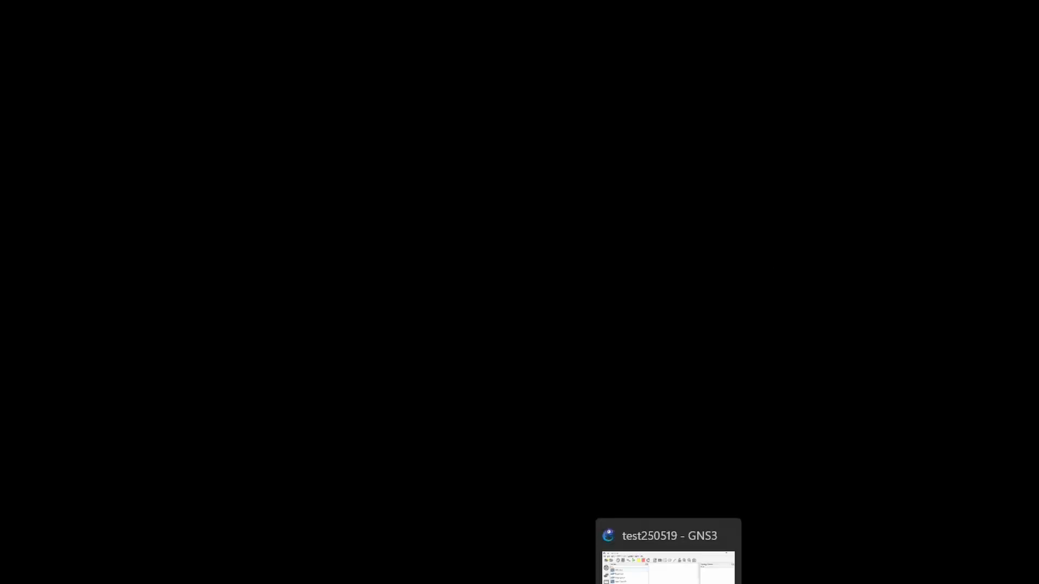
left_click(668, 581)
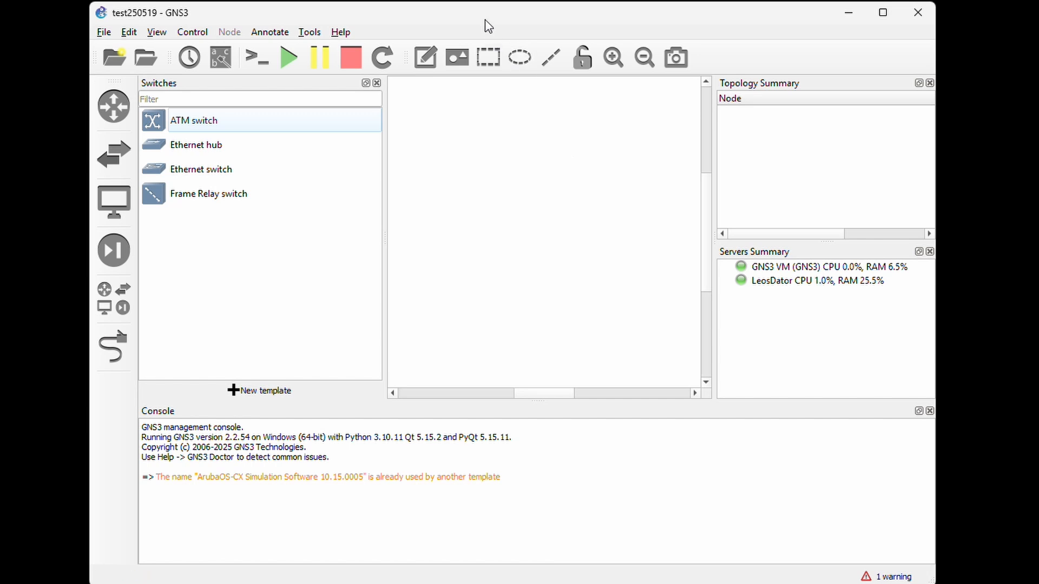
left_click(105, 33)
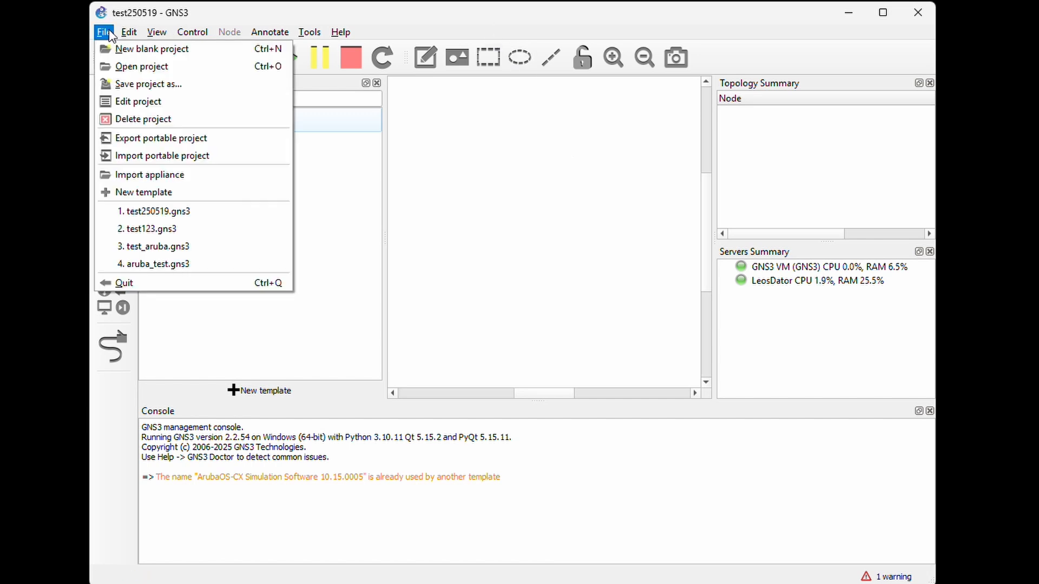
left_click(115, 176)
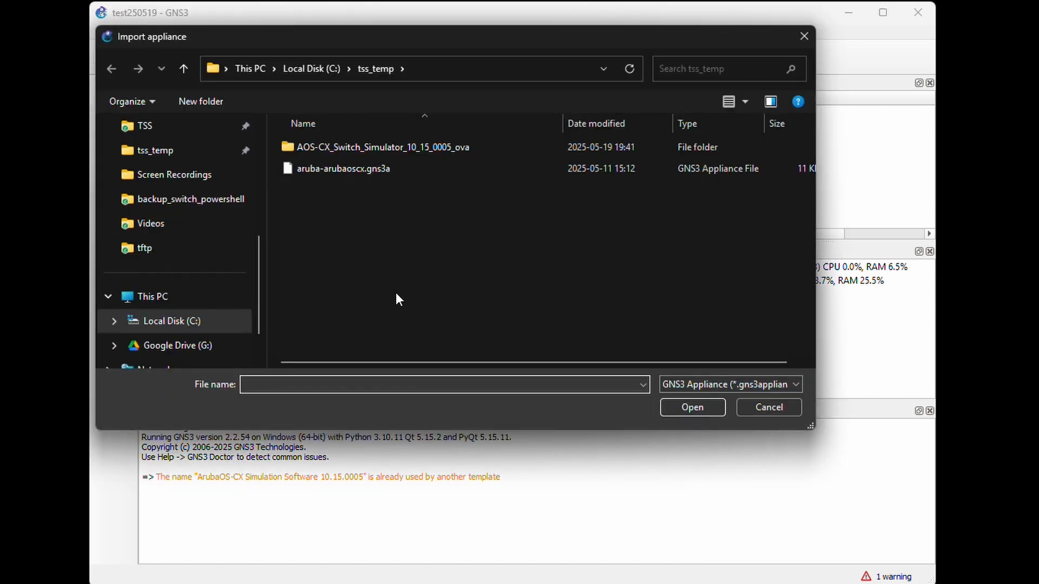
left_click(349, 172)
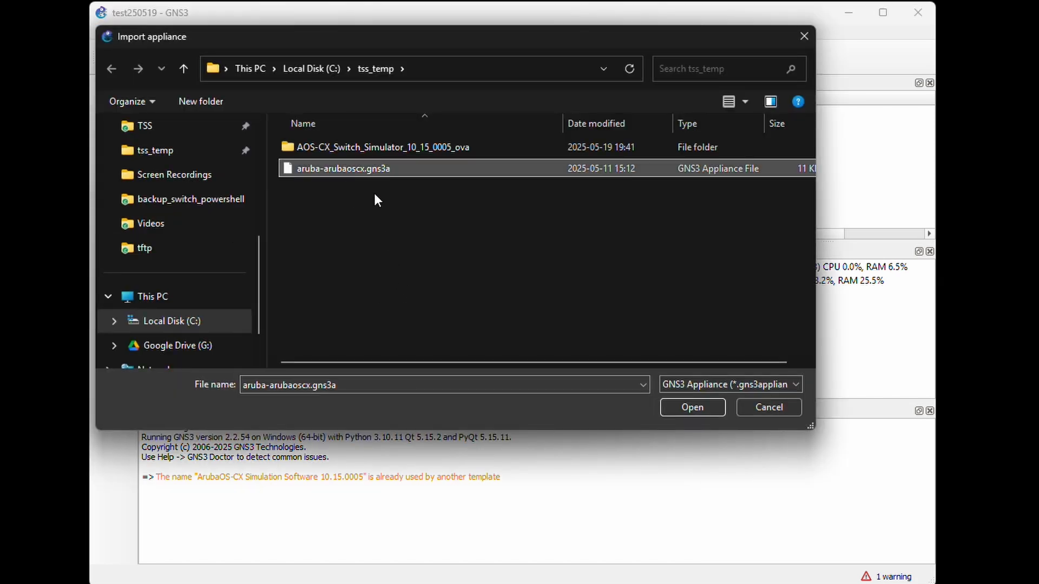
left_click(682, 404)
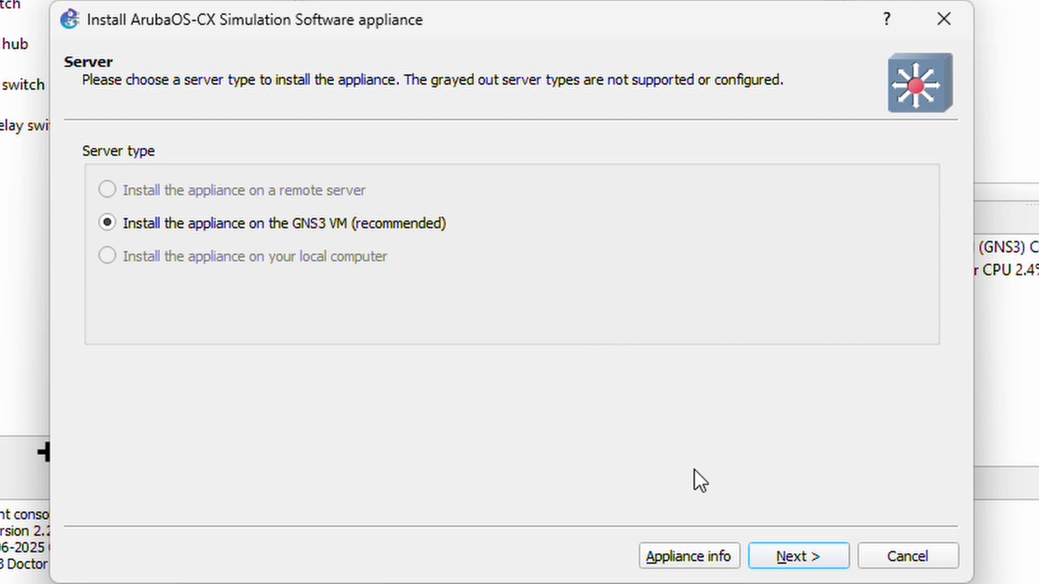
left_click(786, 558)
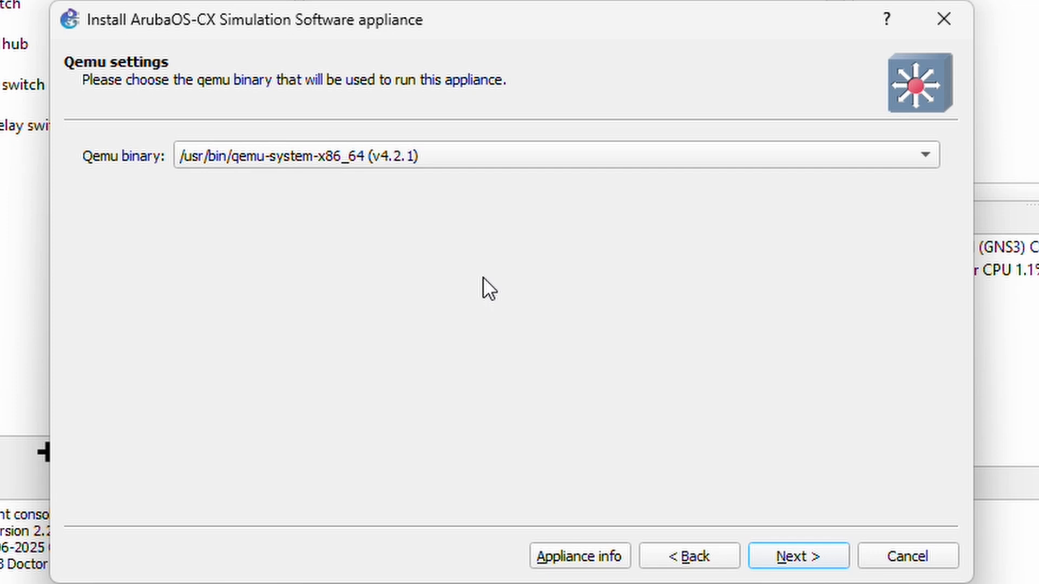
left_click(808, 563)
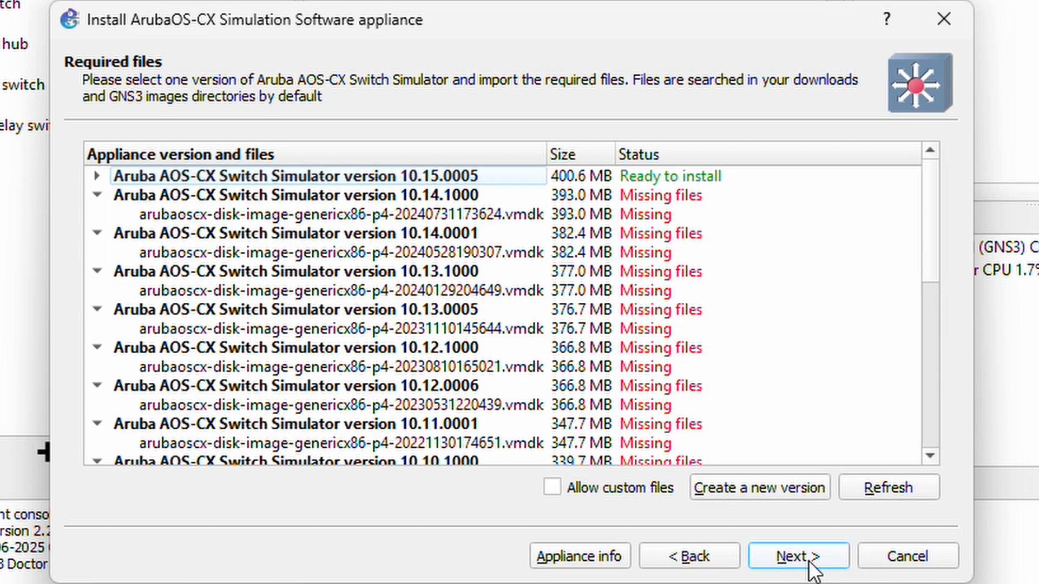
Start importing the disk image required for version 10.15.0005 and open the AOS-CX_Switch_Simulator_10_15_0005_ova folder
left_click(96, 176)
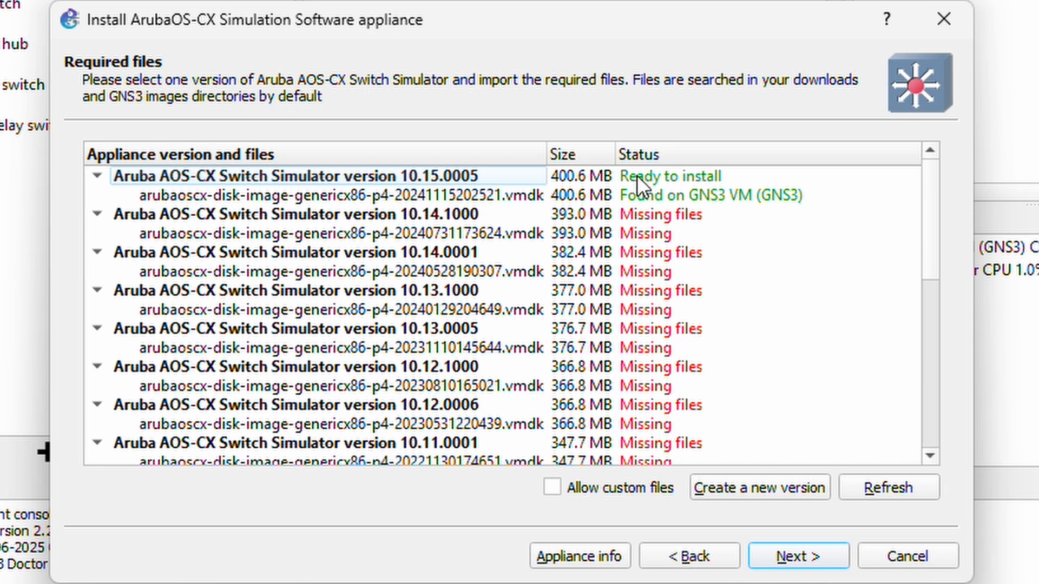
left_click(496, 196)
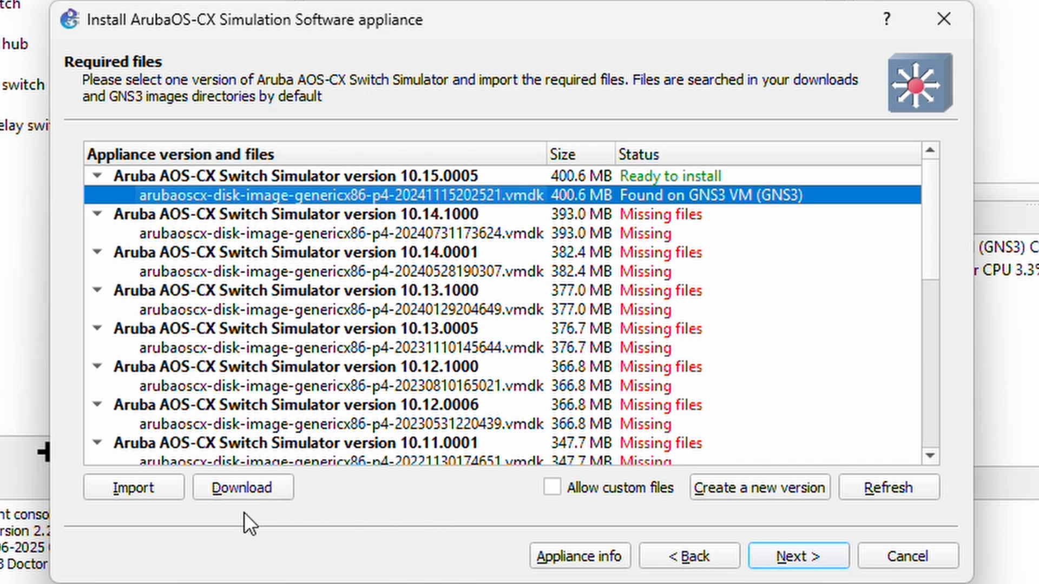
left_click(131, 492)
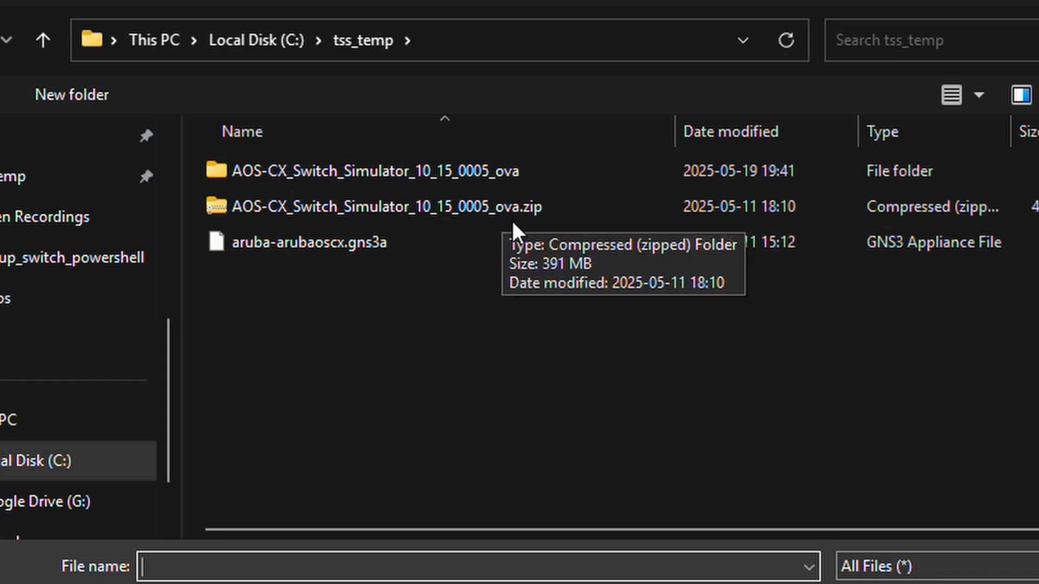
double_click(476, 171)
Examine the files in the simulator folder and the options for opening or extracting AOS-CX_10_15_0005.ova
left_click(403, 204)
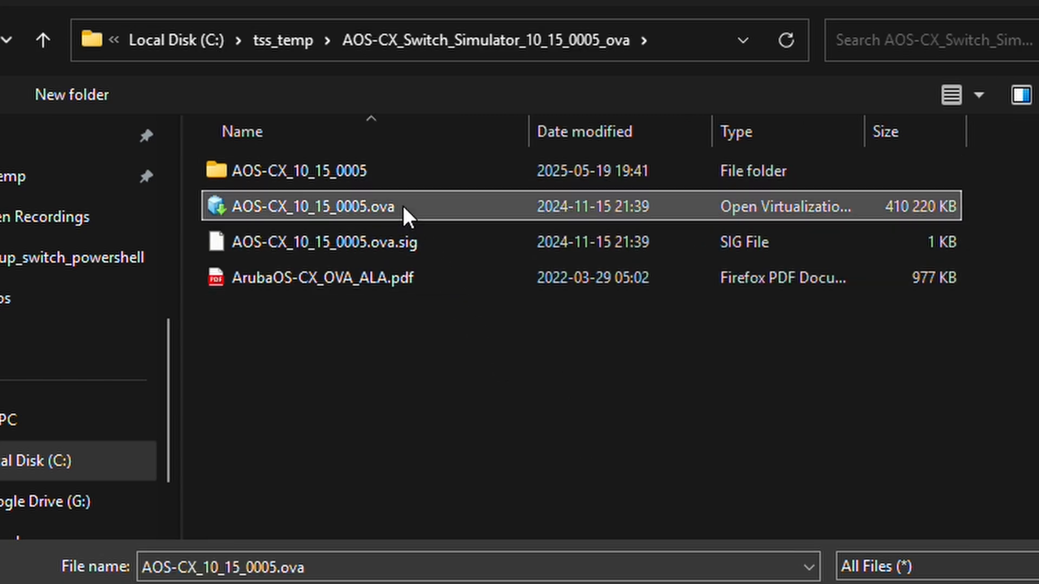
left_click(436, 243)
key("Down")
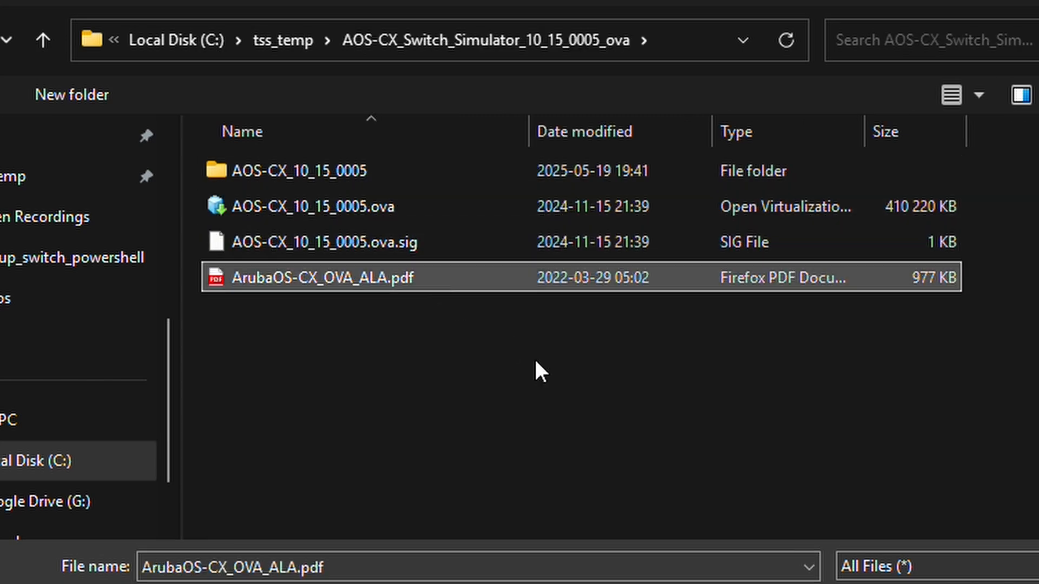
left_click(403, 212)
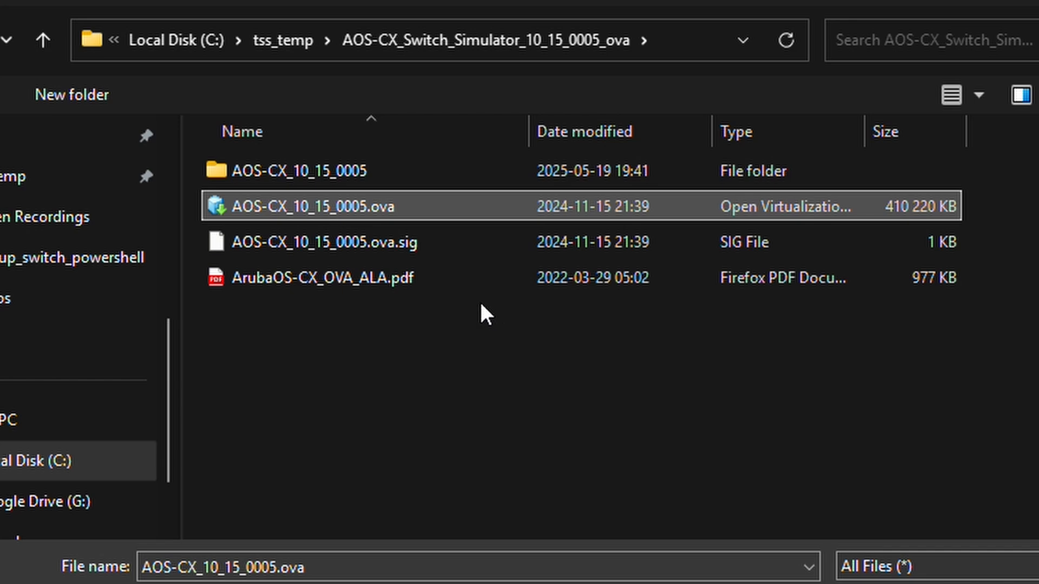
double_click(415, 208)
right_click(415, 209)
mouse_move(460, 321)
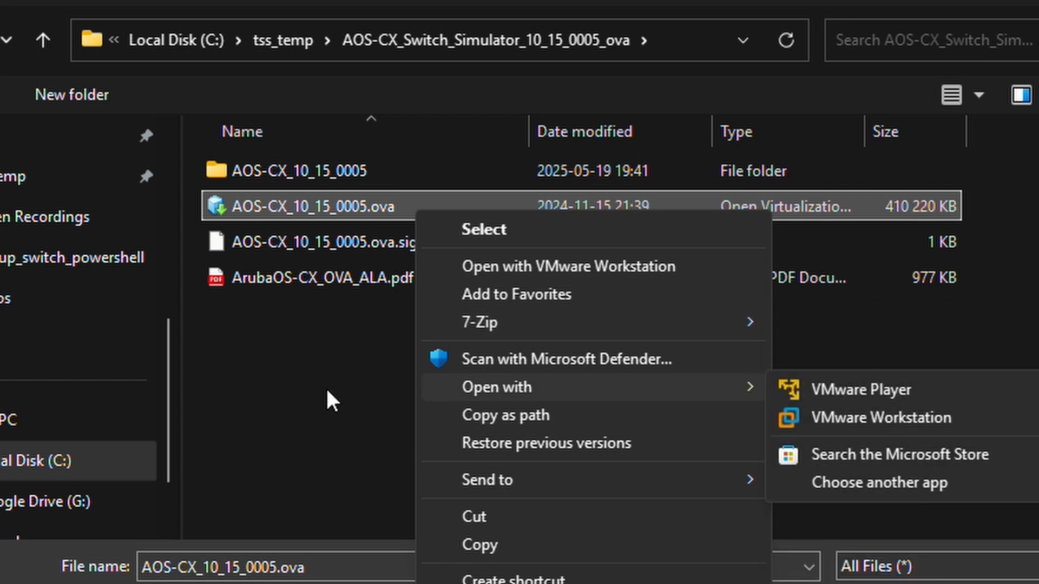
left_click(326, 387)
Import arubaoscx-disk-image-genericx86-p4-20241115202521.vmdk from the AOS-CX_10_15_0005 folder as the required disk image
double_click(342, 179)
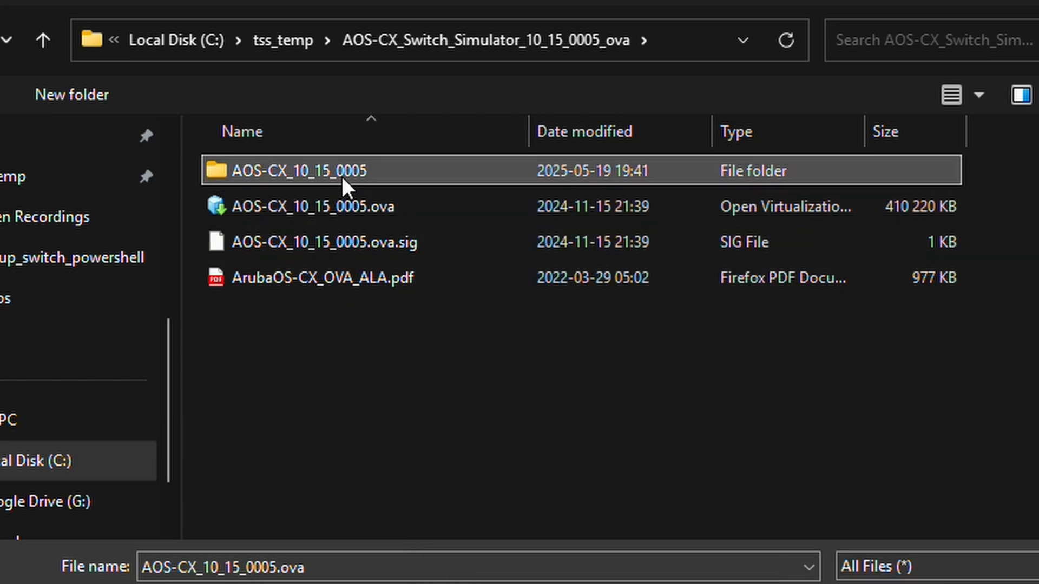
left_click(586, 212)
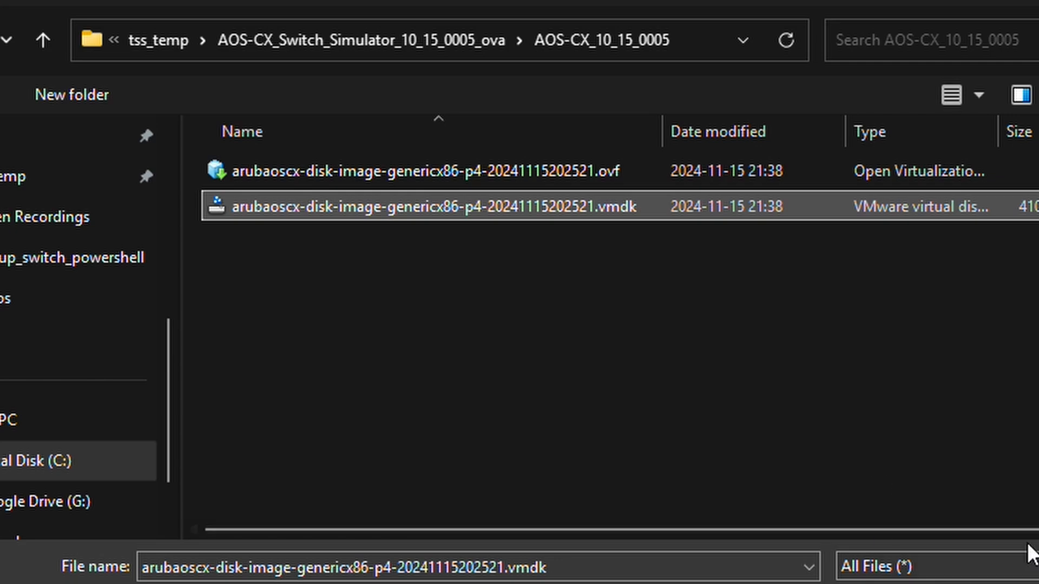
key("Return")
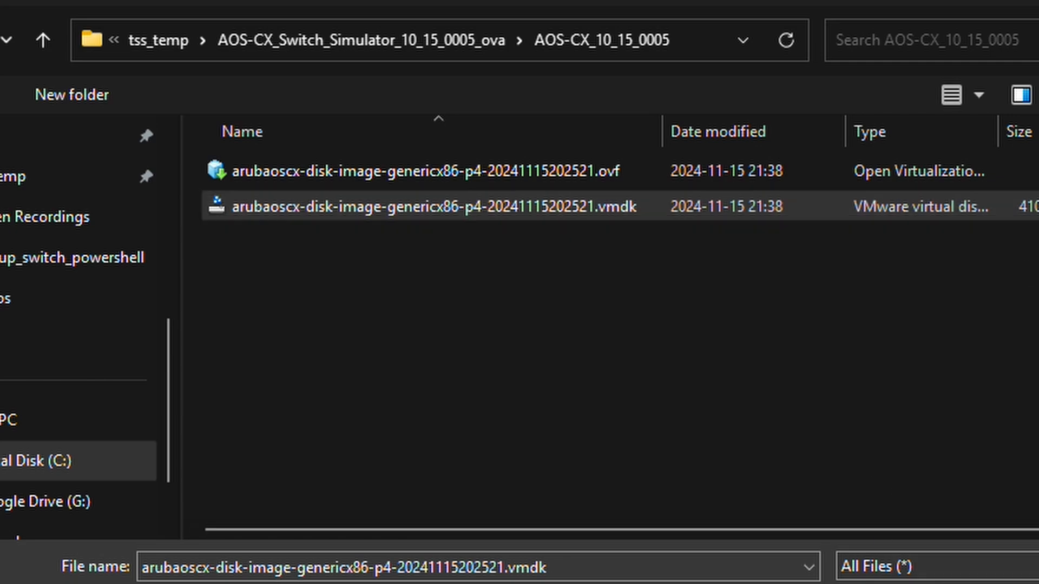
left_click(629, 202)
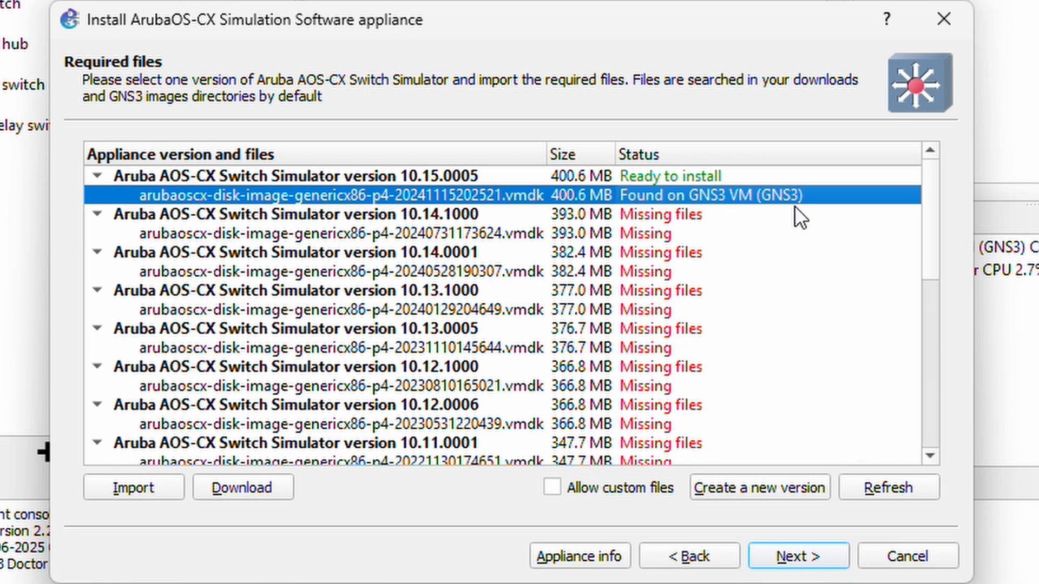
left_click(133, 495)
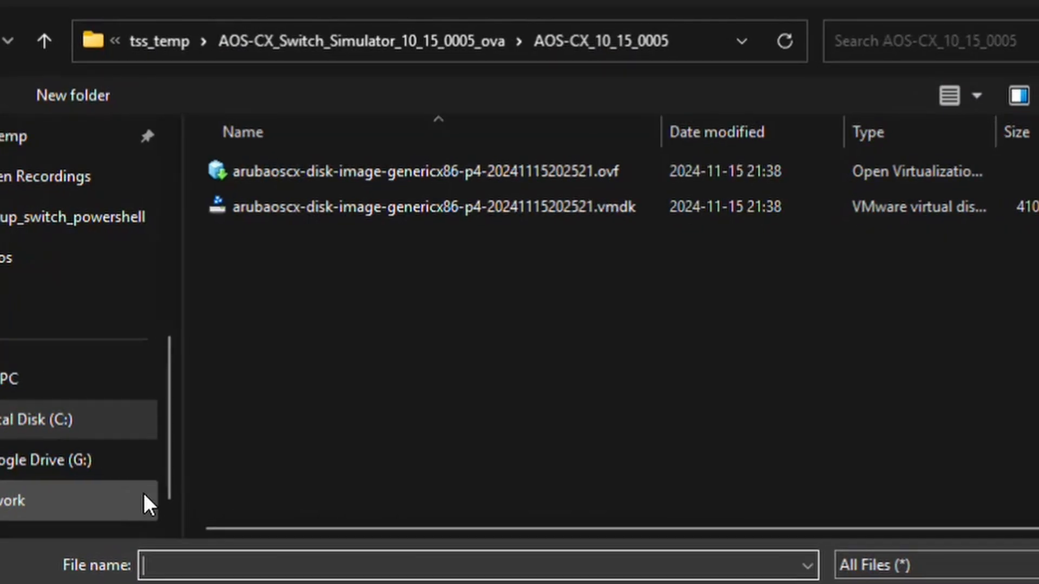
left_click(681, 216)
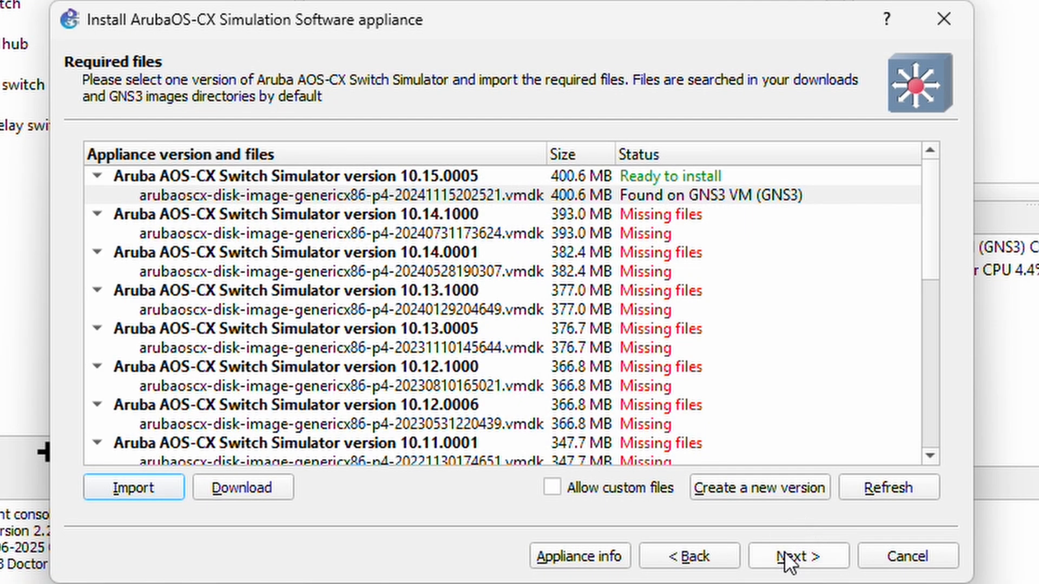
Install ArubaOS-CX Simulation Software version 10.15.0005, review the default login instructions, and finish the appliance installation
left_click(790, 563)
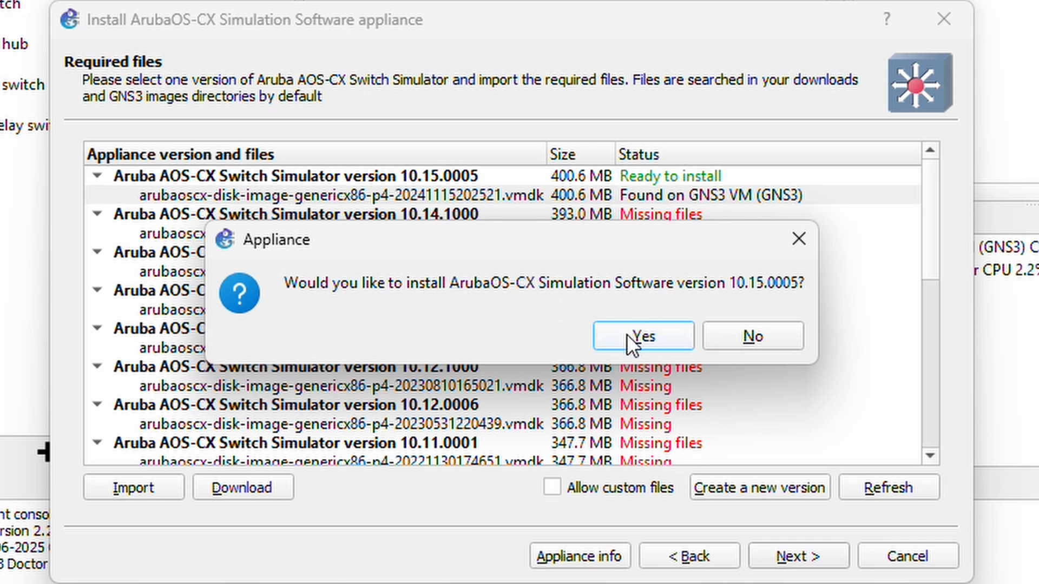
left_click(645, 339)
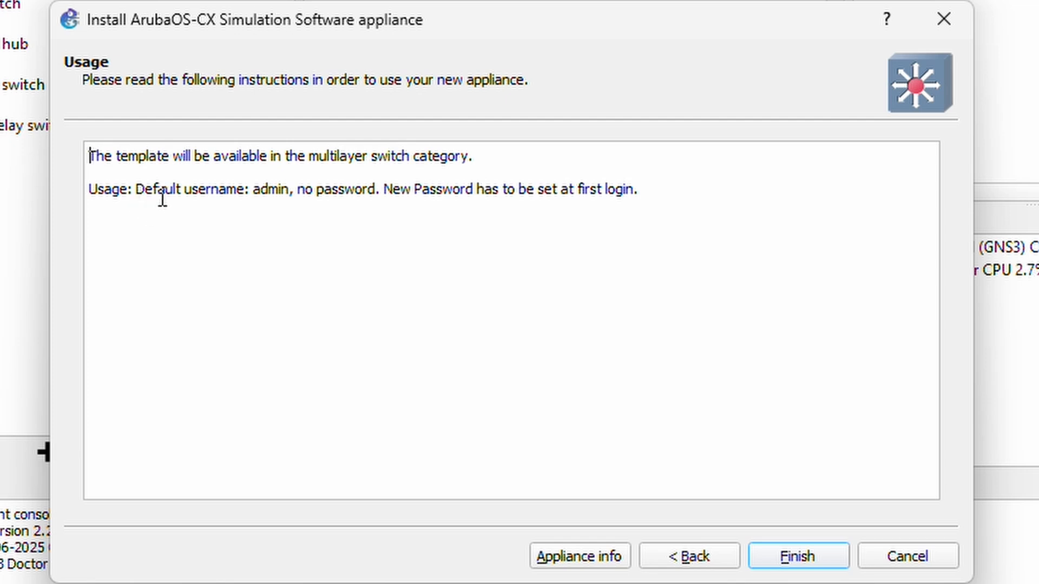
left_click_drag(253, 189, 378, 192)
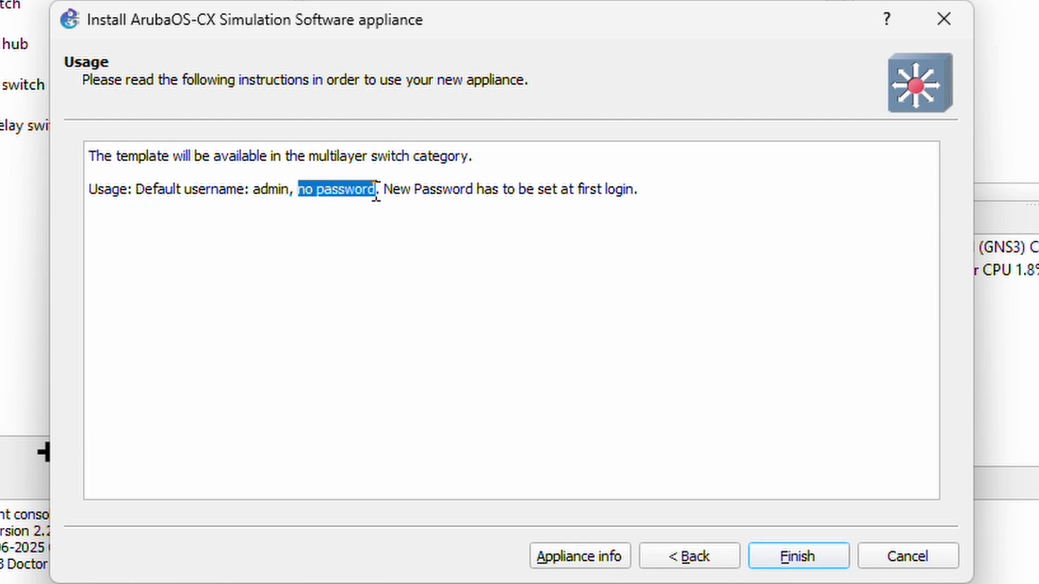
left_click(519, 297)
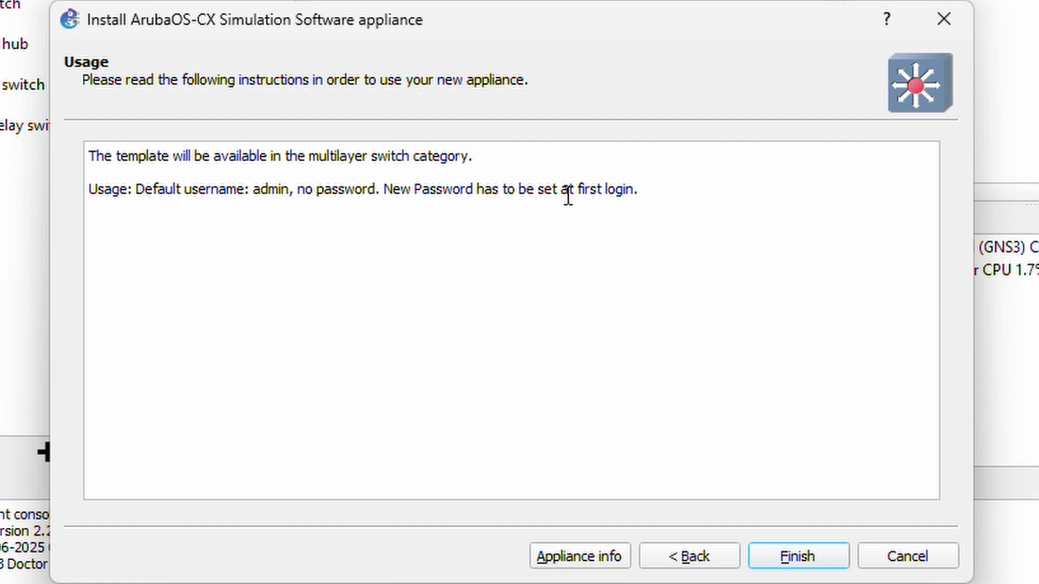
left_click_drag(579, 190, 644, 191)
left_click(644, 191)
left_click(799, 557)
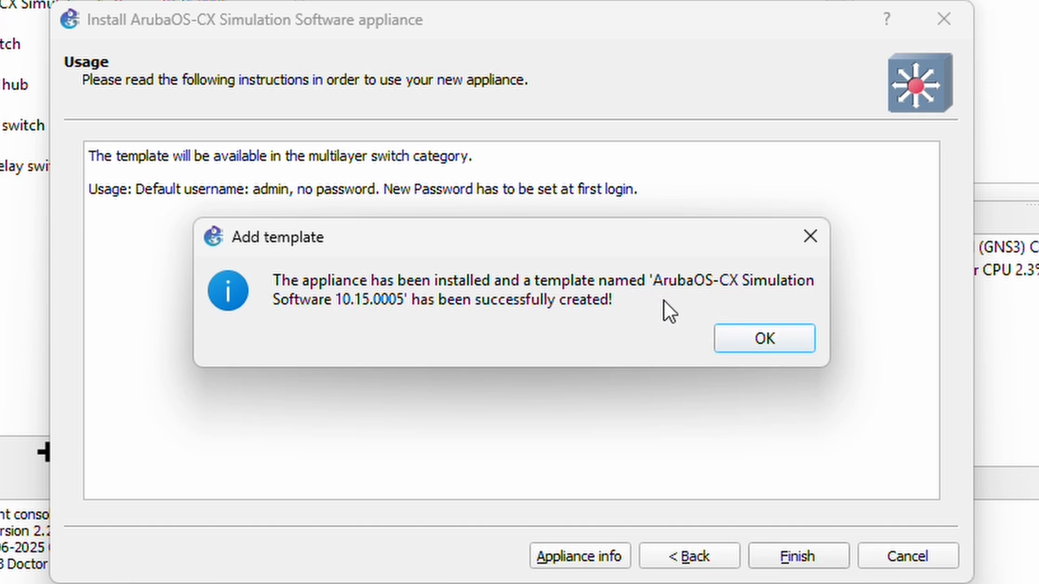
left_click(758, 335)
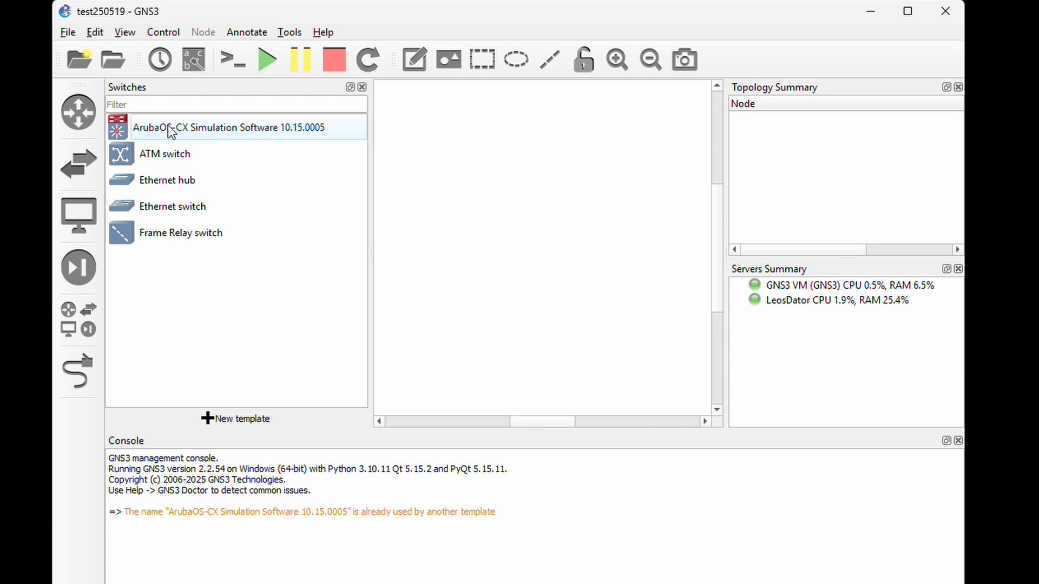
Add an ArubaOS-CX Simulation Software 10.15.0005 switch to the workspace, narrow the device list, and reposition the switch near the workspace's upper middle
left_click_drag(129, 125, 539, 212)
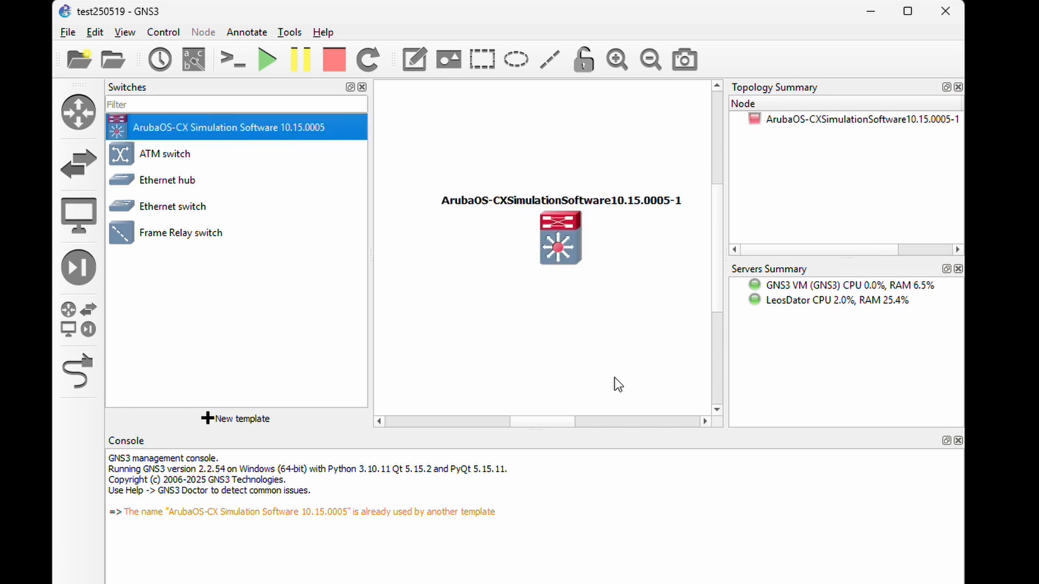
left_click(731, 285)
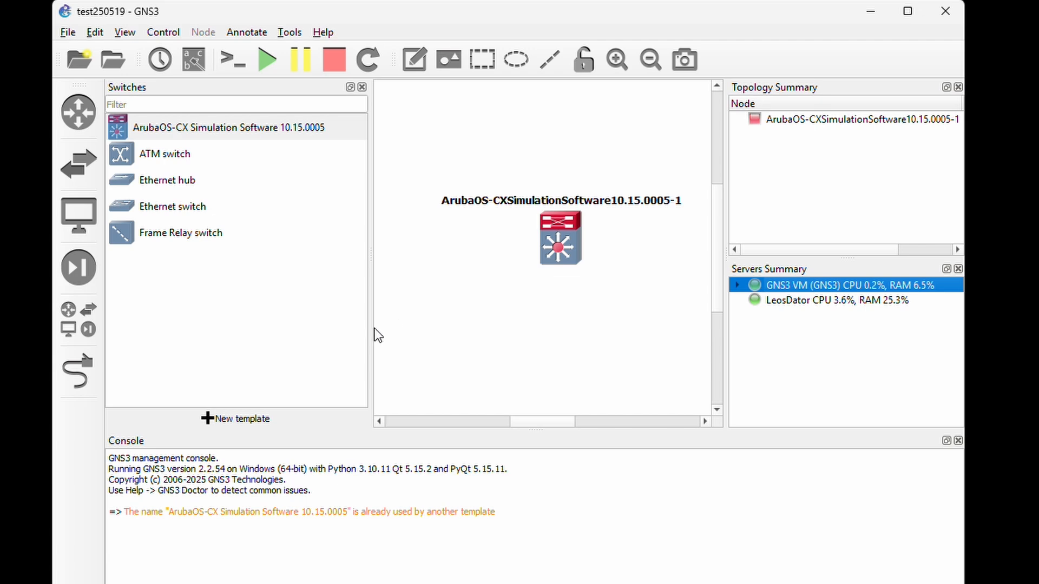
left_click_drag(371, 324, 271, 322)
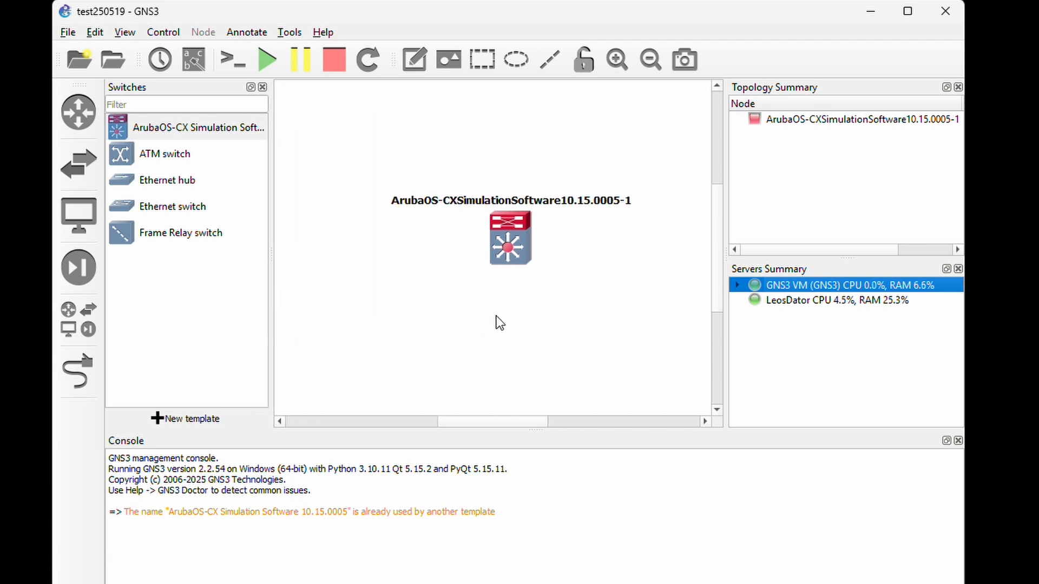
left_click_drag(511, 243, 484, 185)
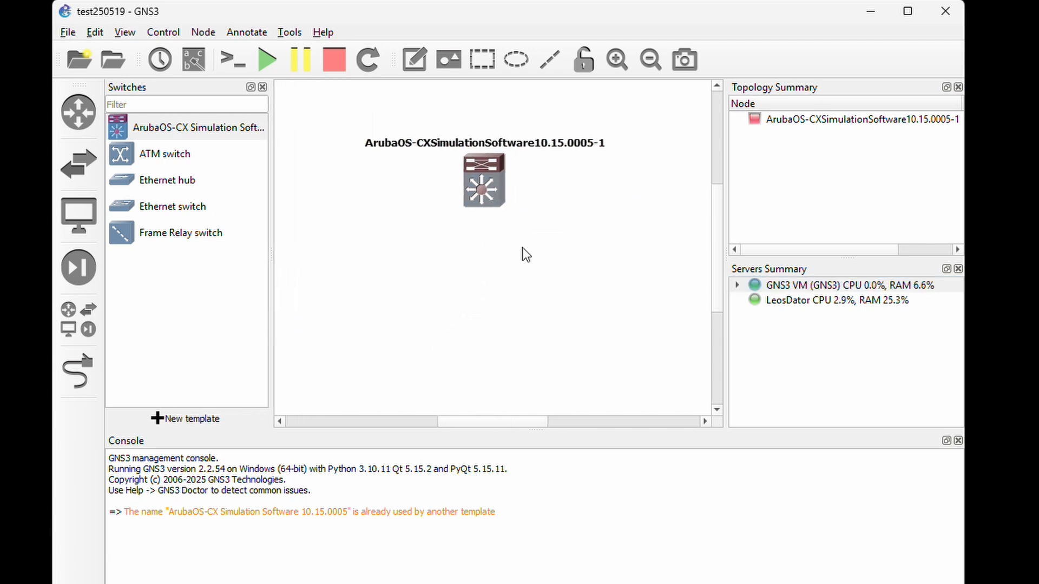
Start the ArubaOS-CX switch and open its console
right_click(477, 188)
left_click(480, 224)
right_click(478, 195)
left_click(497, 221)
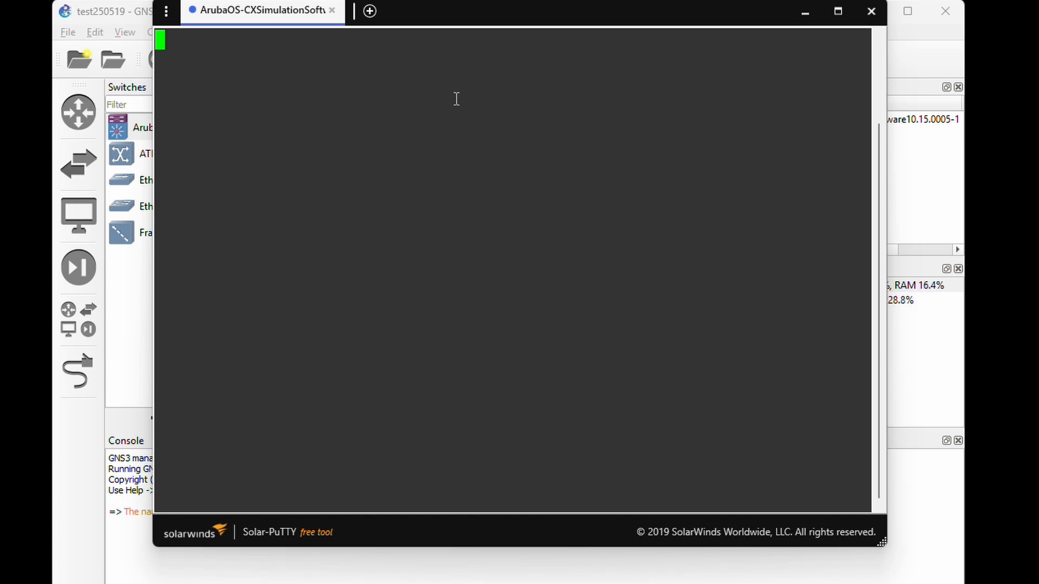
left_click_drag(497, 15, 498, 38)
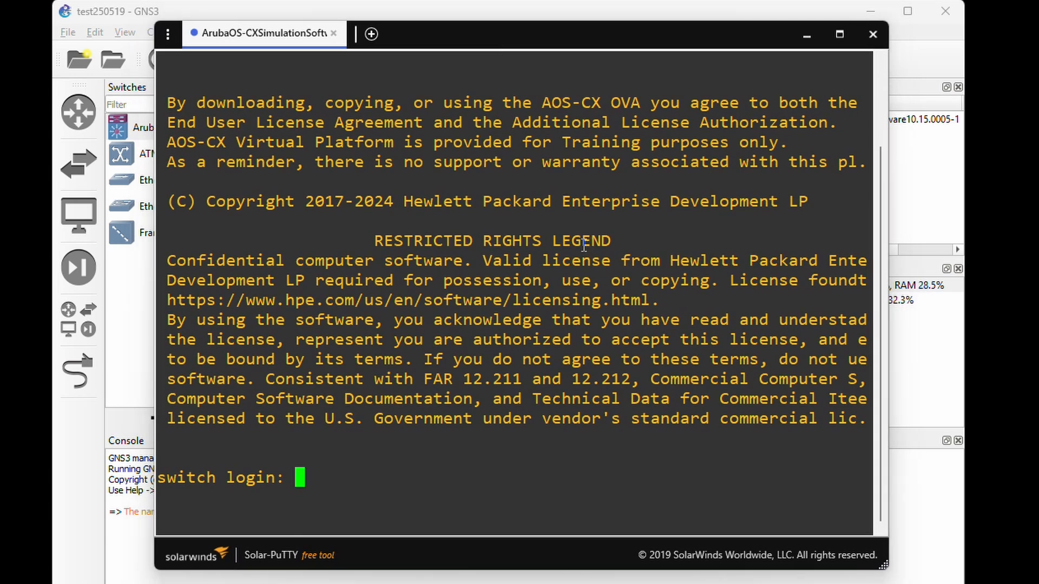
Log in to the switch as admin with a blank password, and enter and confirm a new account password
type("ad")
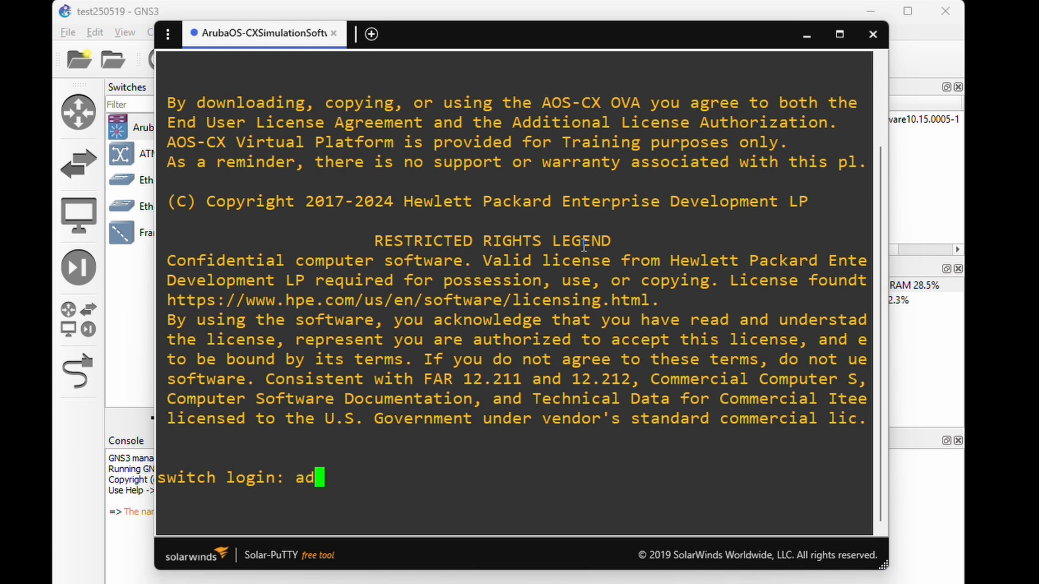
type("min")
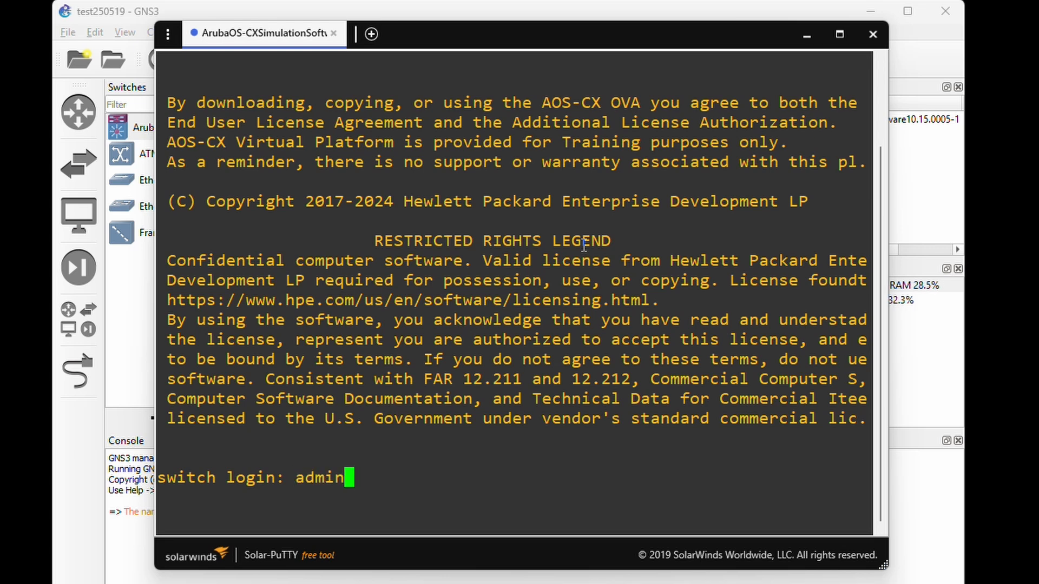
key("Return")
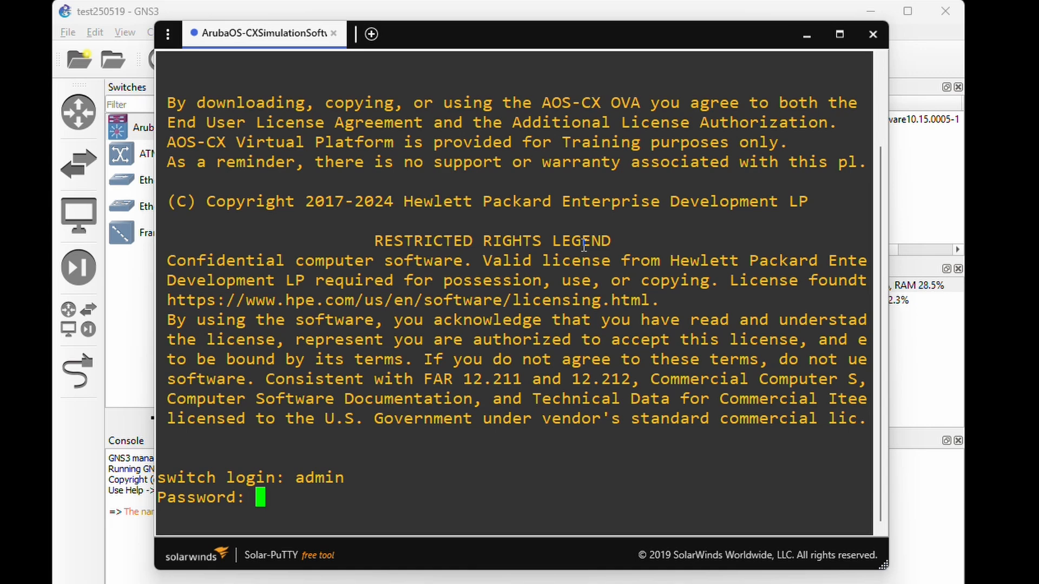
key("Return")
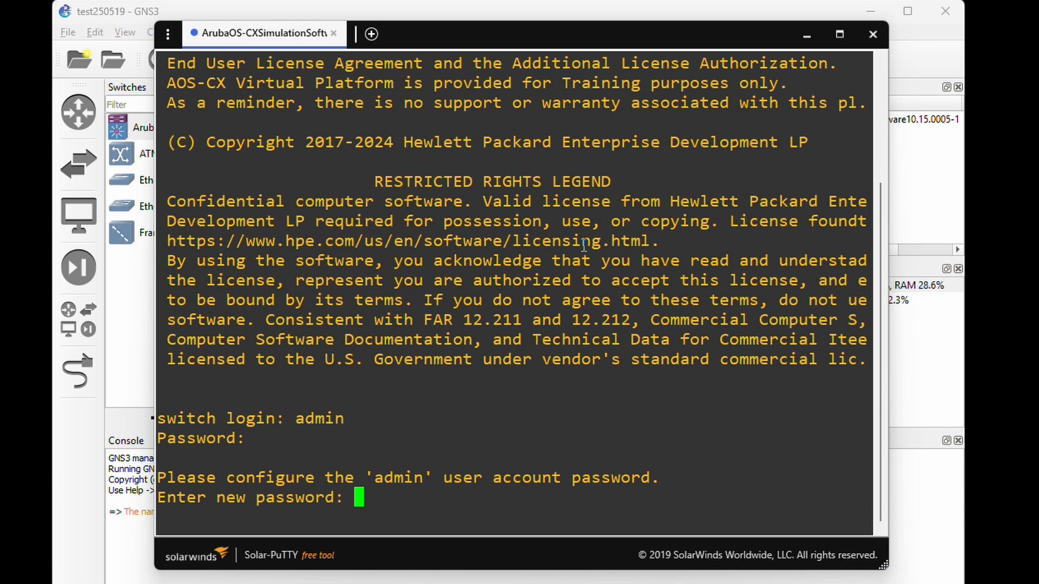
type("******")
key("Return")
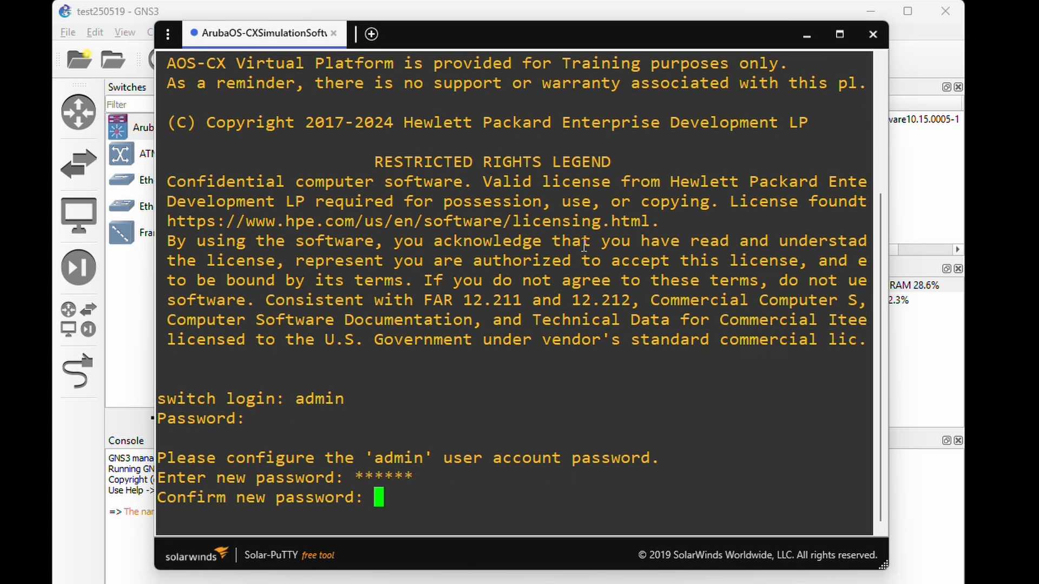
type("******")
key("Return")
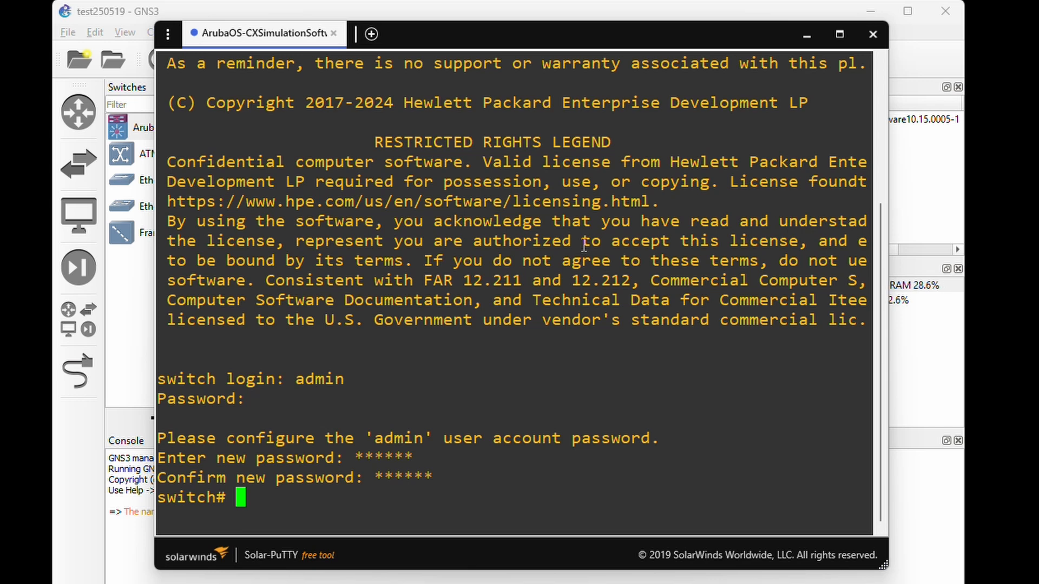
Display the full running configuration and examine the VLAN, management interface DHCP and https-server entries
type("sh ru")
key("Tab")
key("Return")
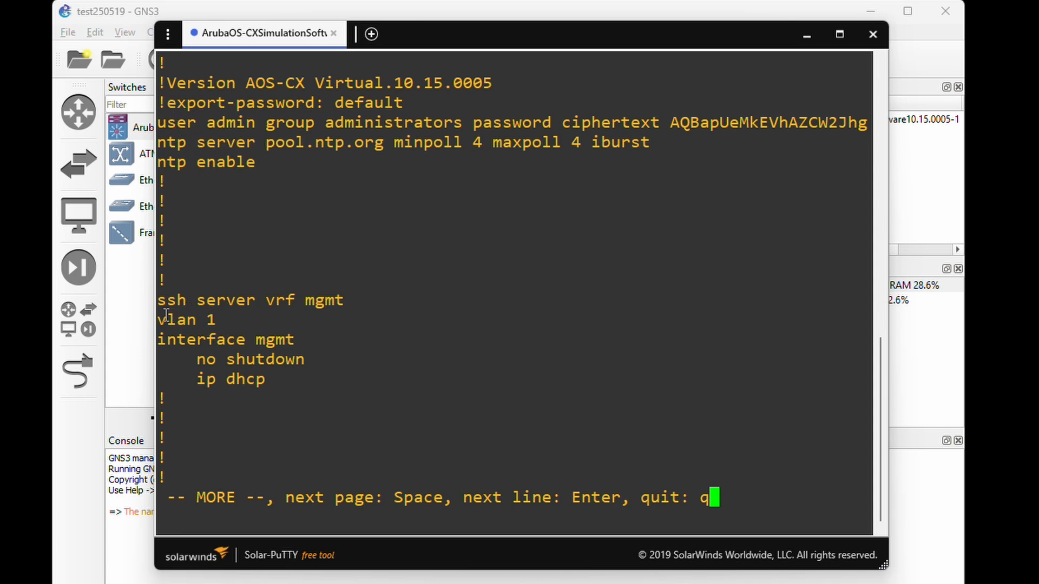
left_click_drag(156, 318, 215, 319)
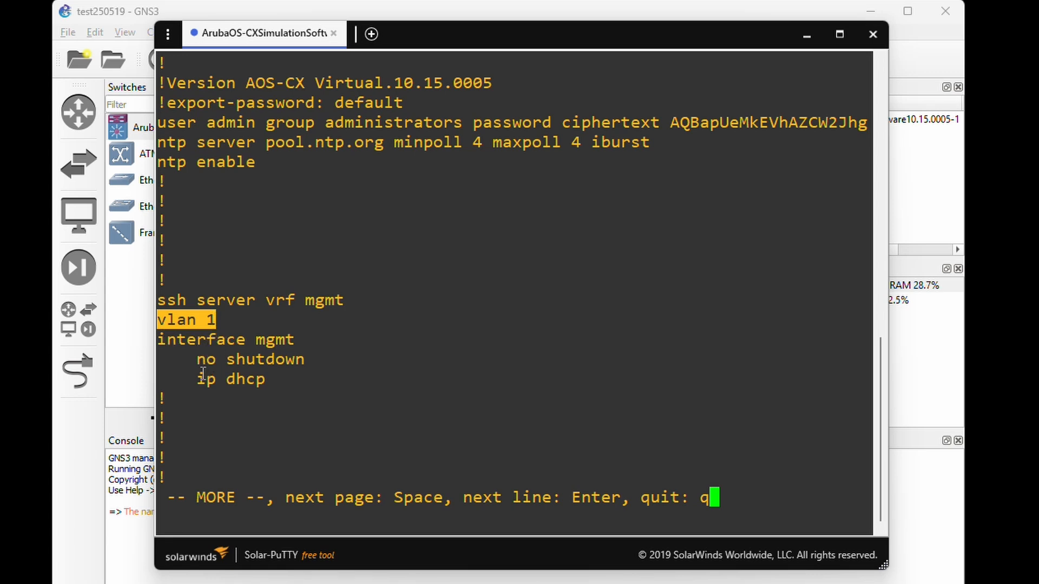
left_click_drag(198, 379, 277, 379)
left_click(280, 383)
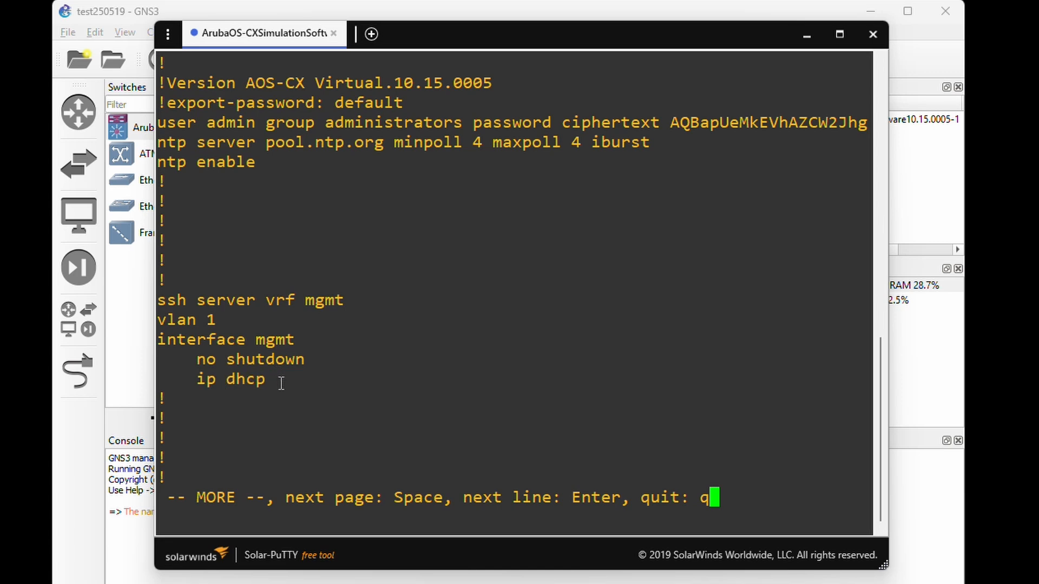
key("space")
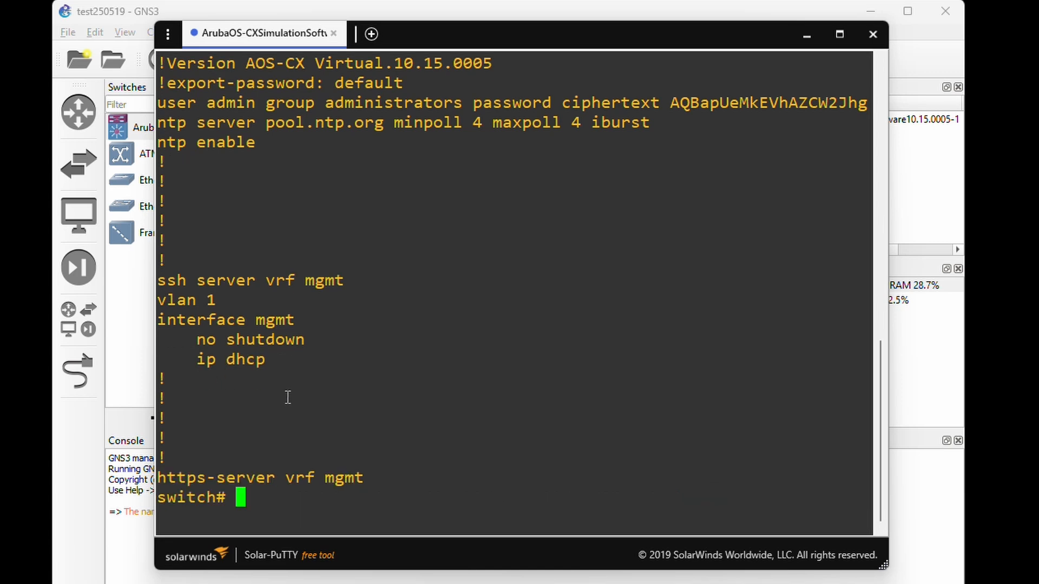
left_click_drag(158, 478, 275, 478)
left_click(282, 497)
Enter the switch's global configuration mode with the configure command
type("cinf")
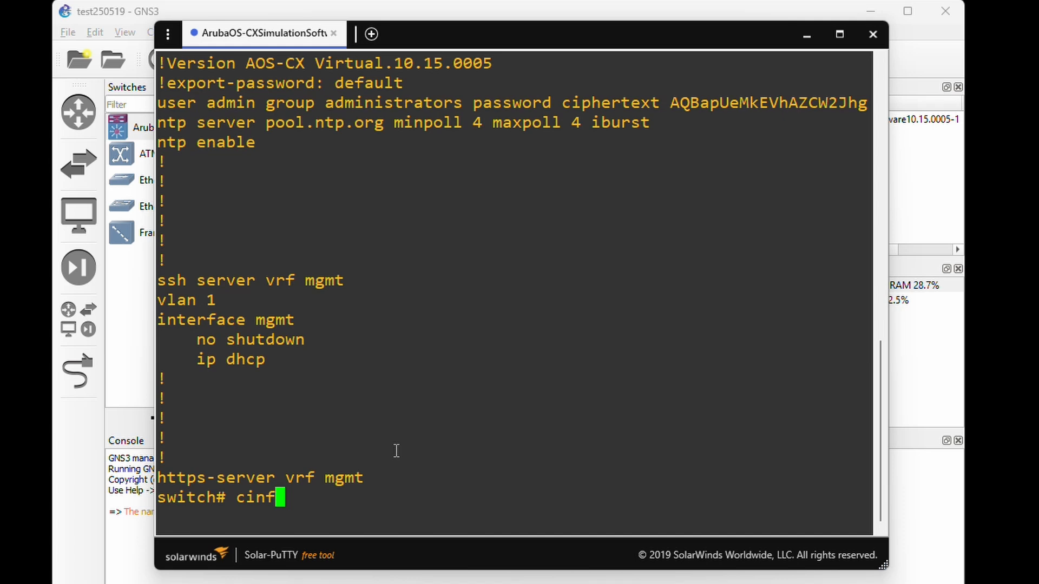
key("BackSpace")
key("BackSpace")
key("BackSpace")
type("onf")
key("Tab")
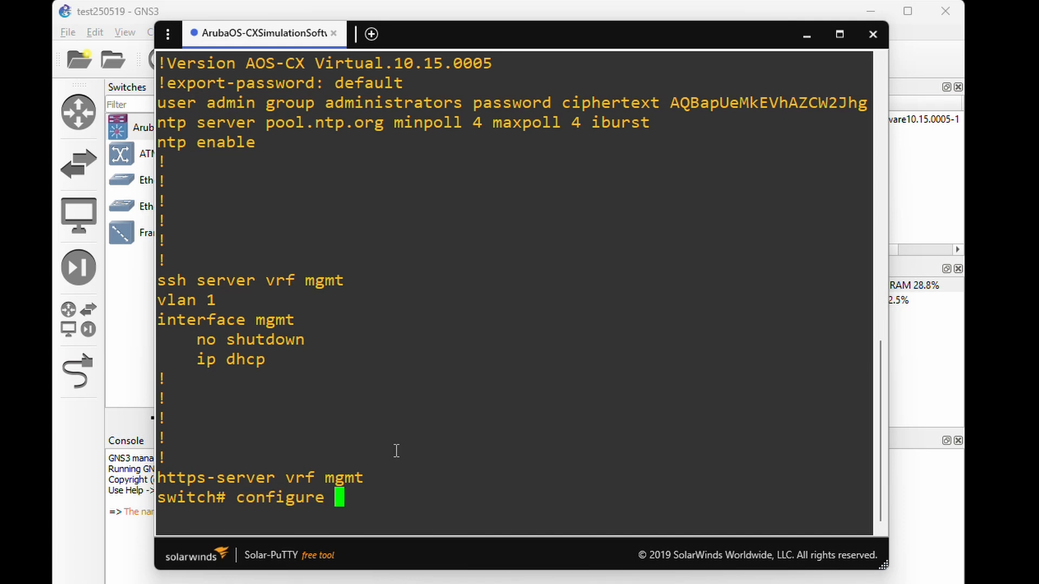
key("Return")
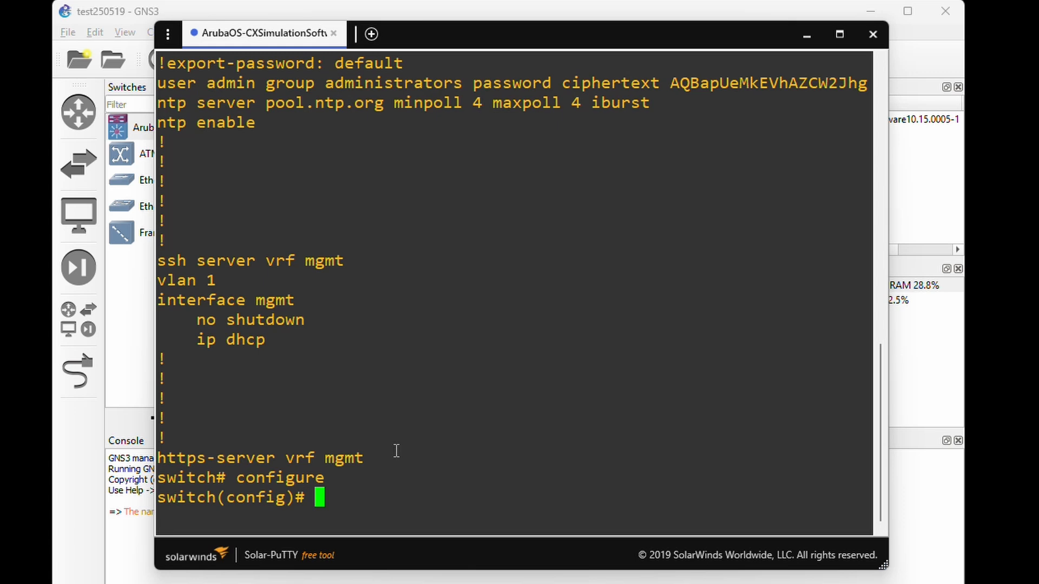
Create VLAN 123 with the name 123-TESTPCS and return to global configuration mode
type("vlan 123")
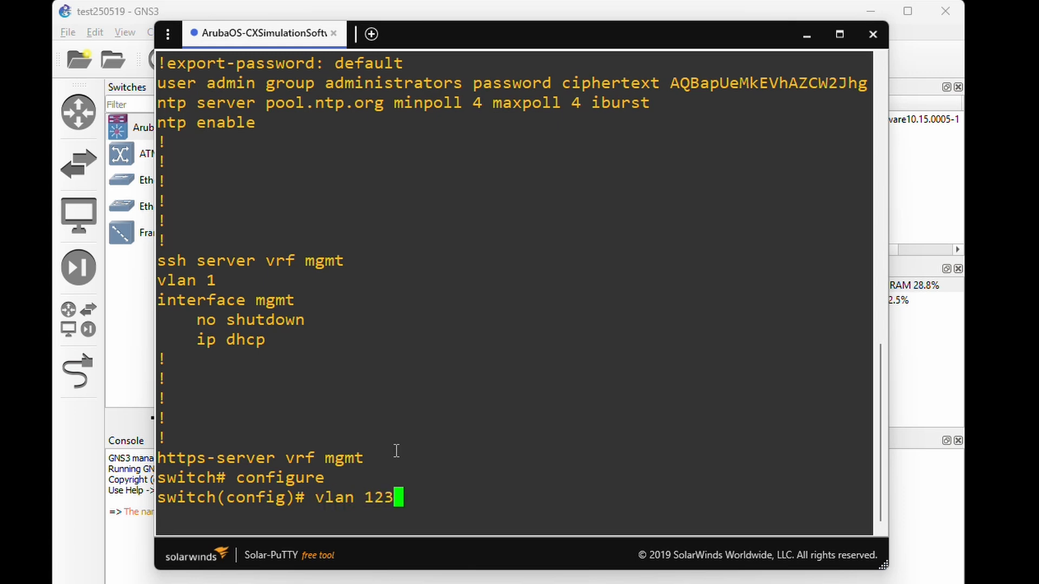
key("Return")
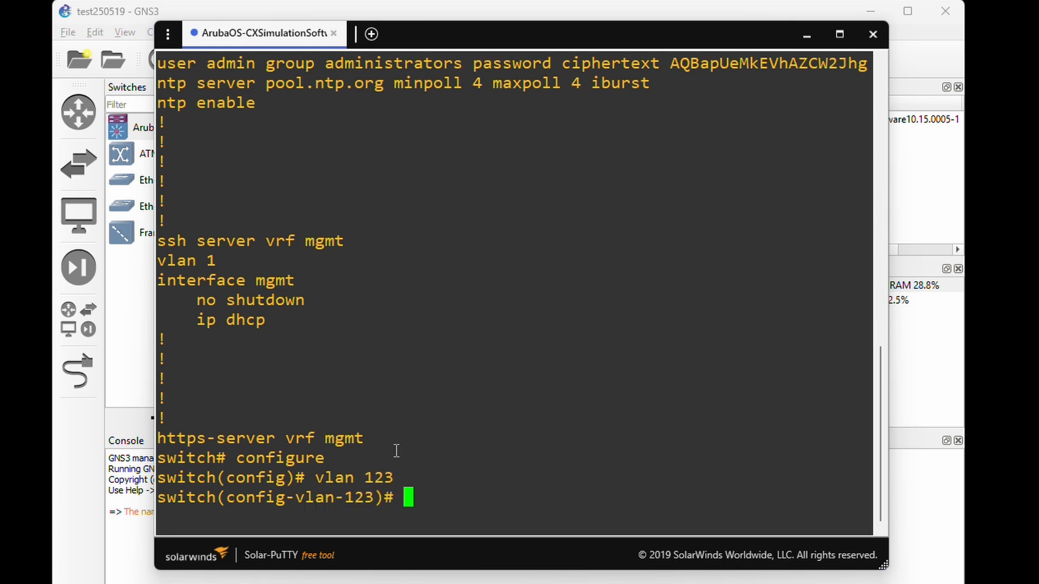
type("name 123")
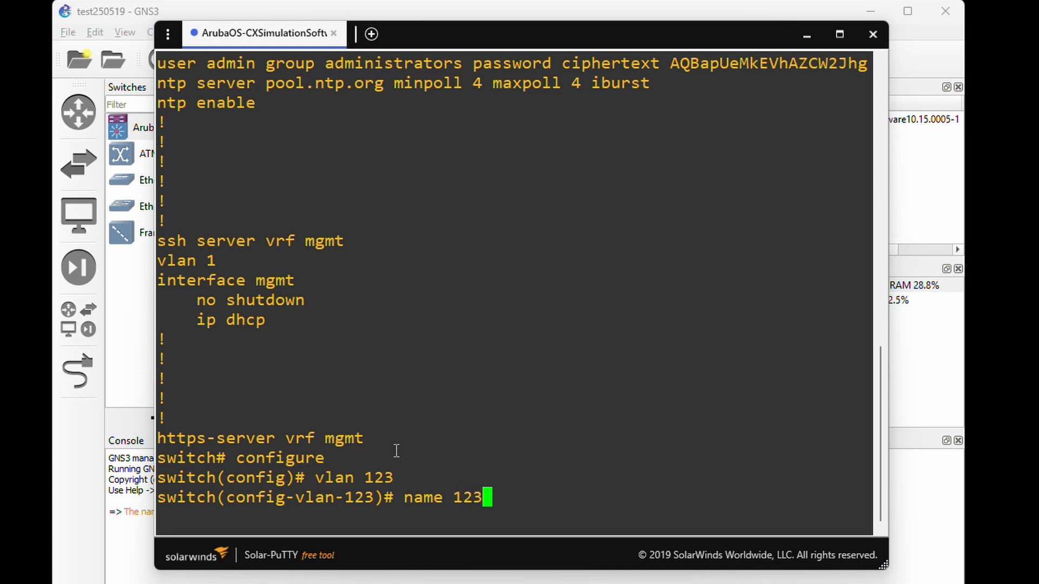
type("-TESTPCS")
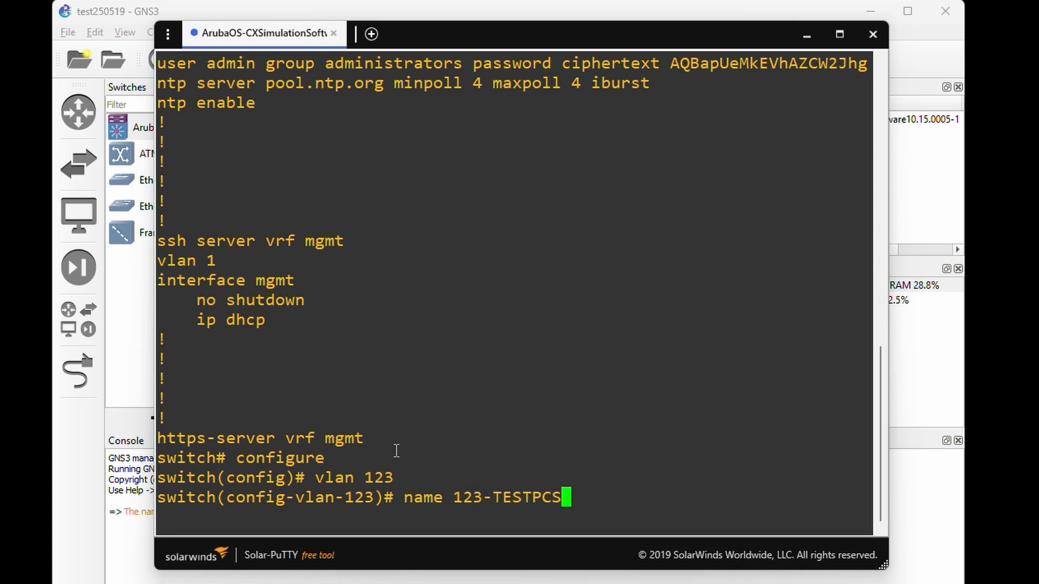
key("Return")
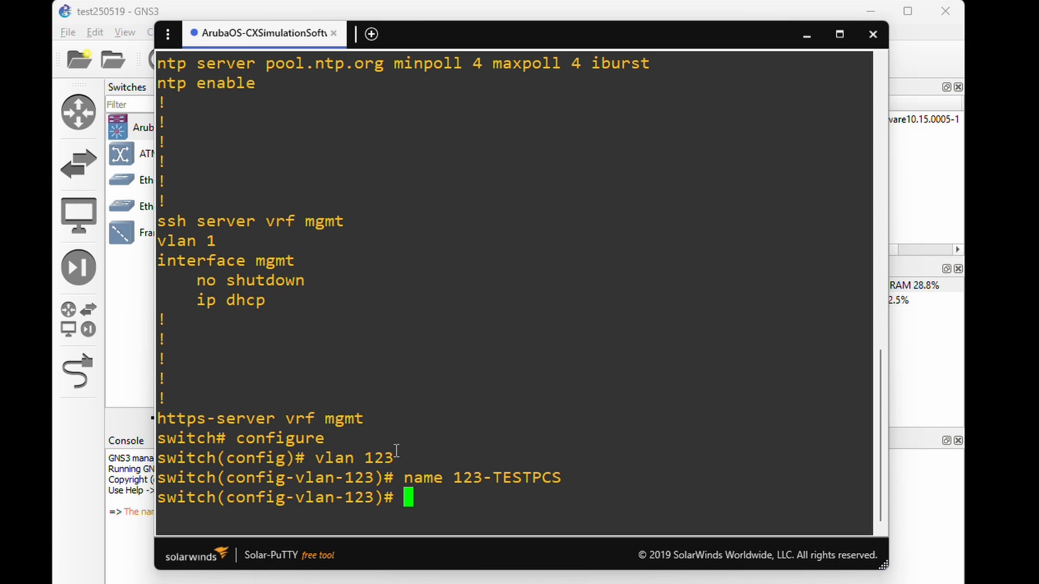
type("exit")
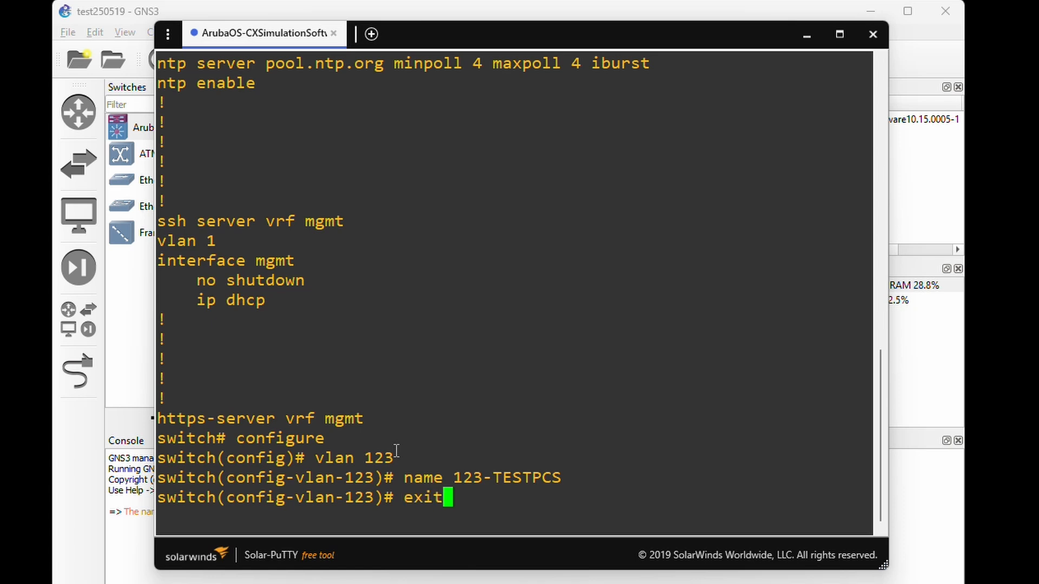
key("Return")
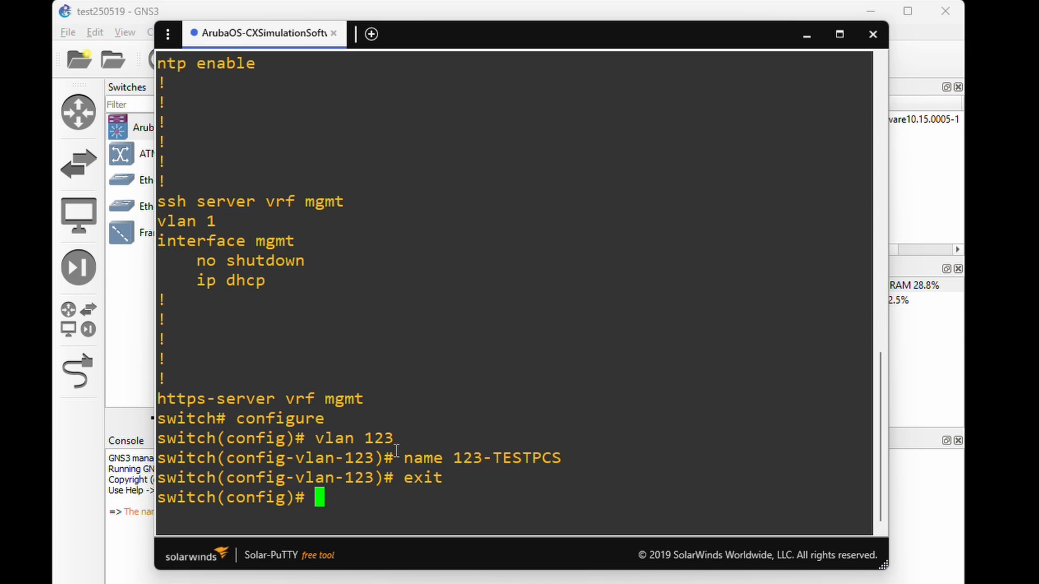
Run show interface brief and page through the whole list of switch ports
type("show interface ")
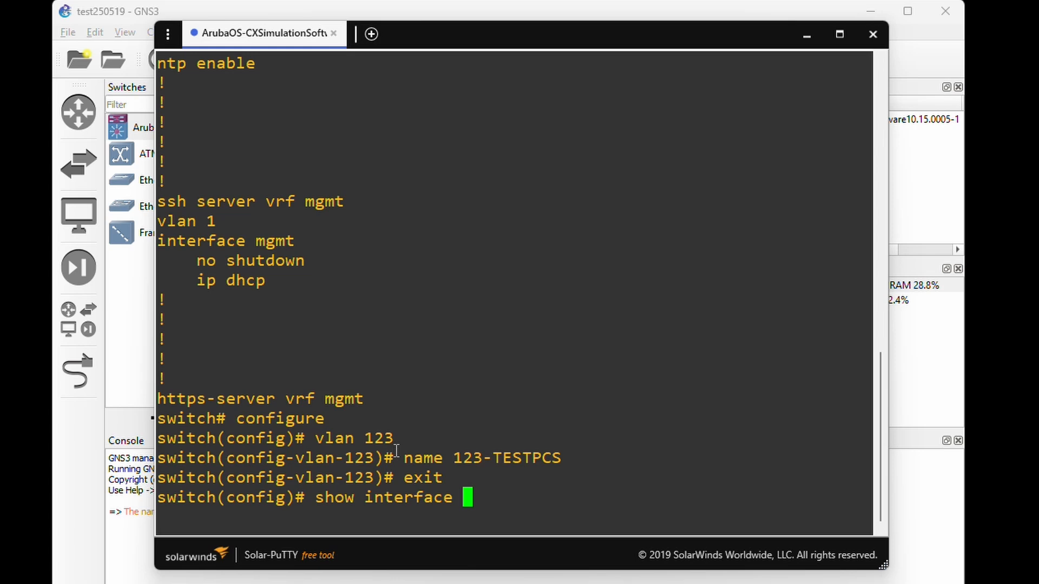
type("brief")
key("Return")
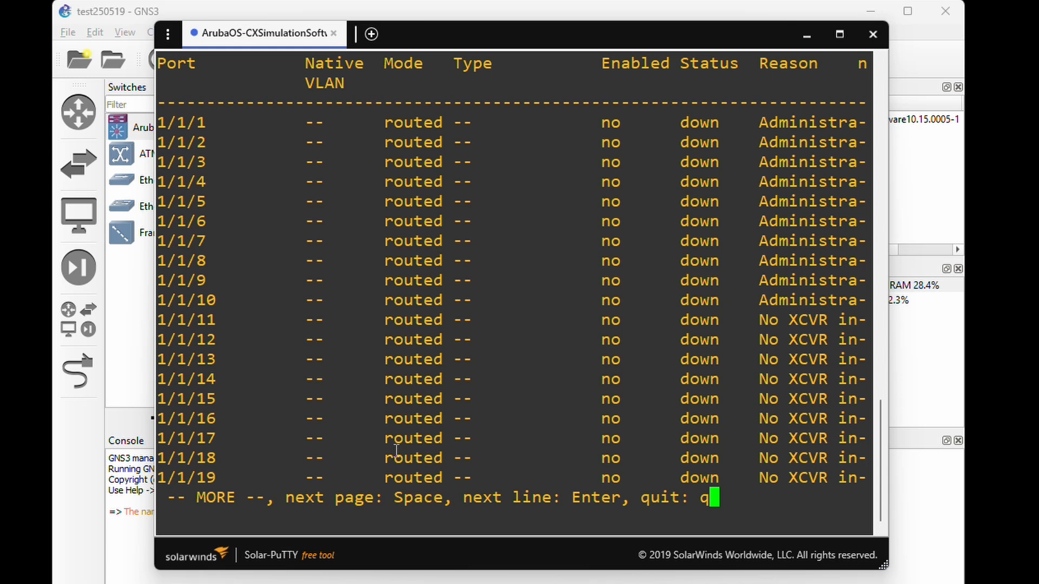
key("space")
key("space")
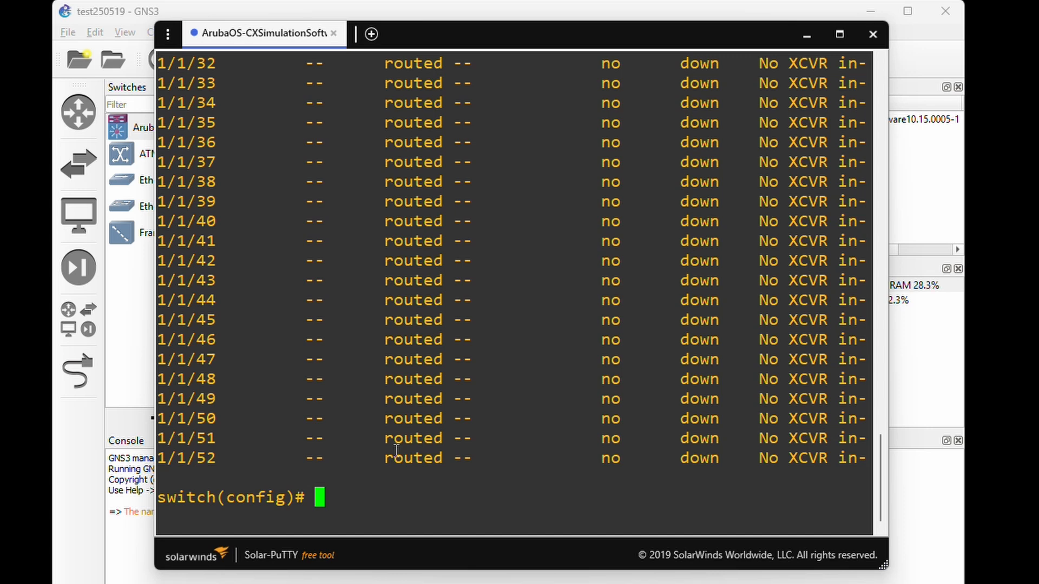
Select the interface range 1/1/1-1/1/52 and disable routing on all of its ports
type("int 1")
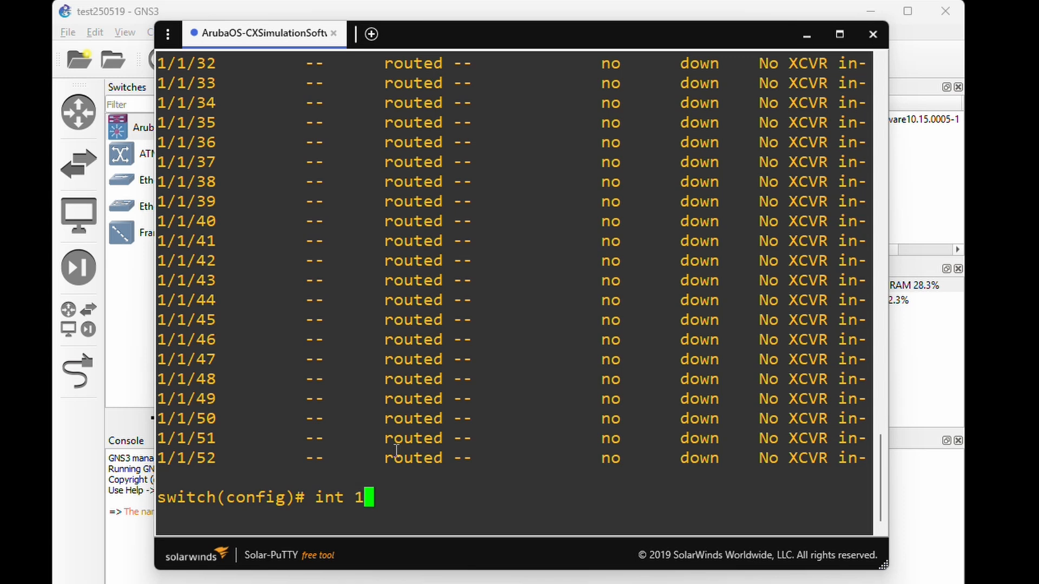
type("/1/1")
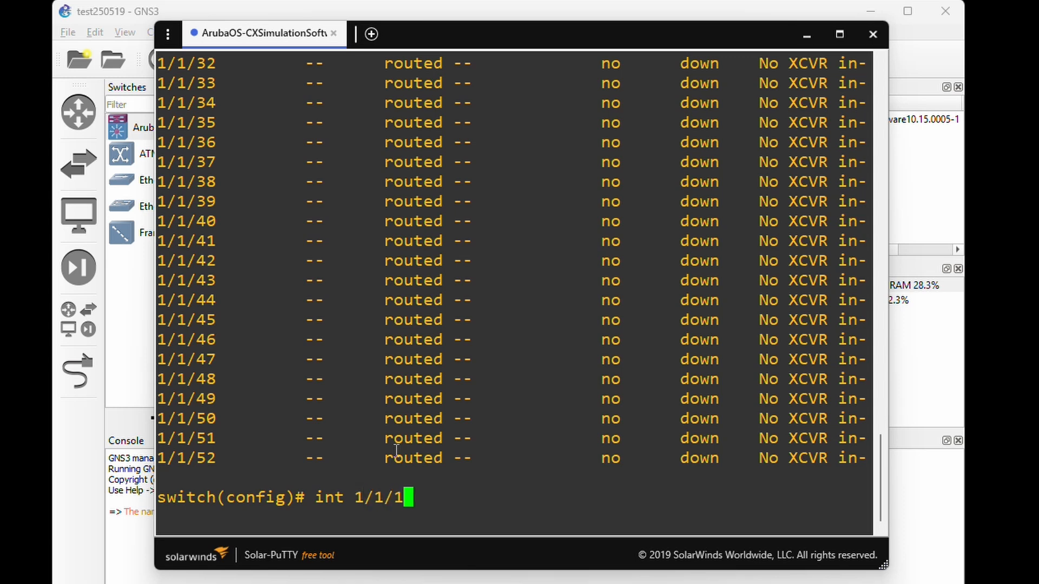
type("-1/1")
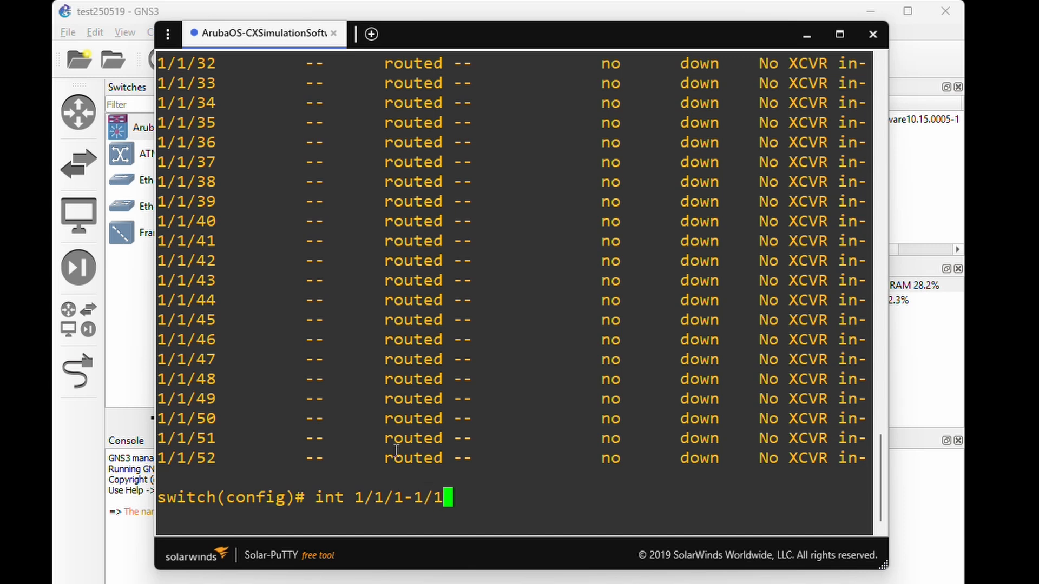
type("/52")
key("Return")
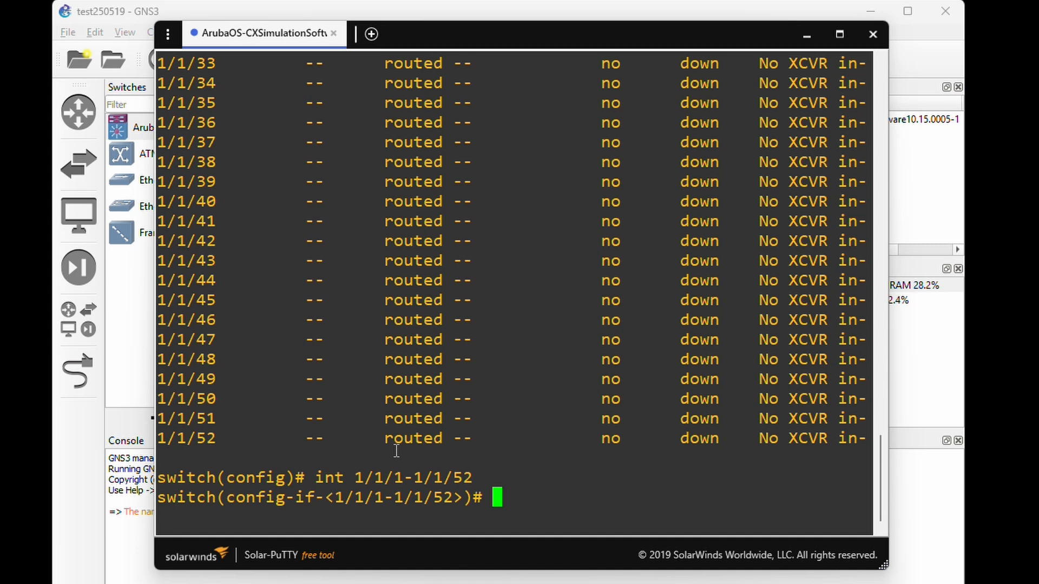
type("no routing")
key("Return")
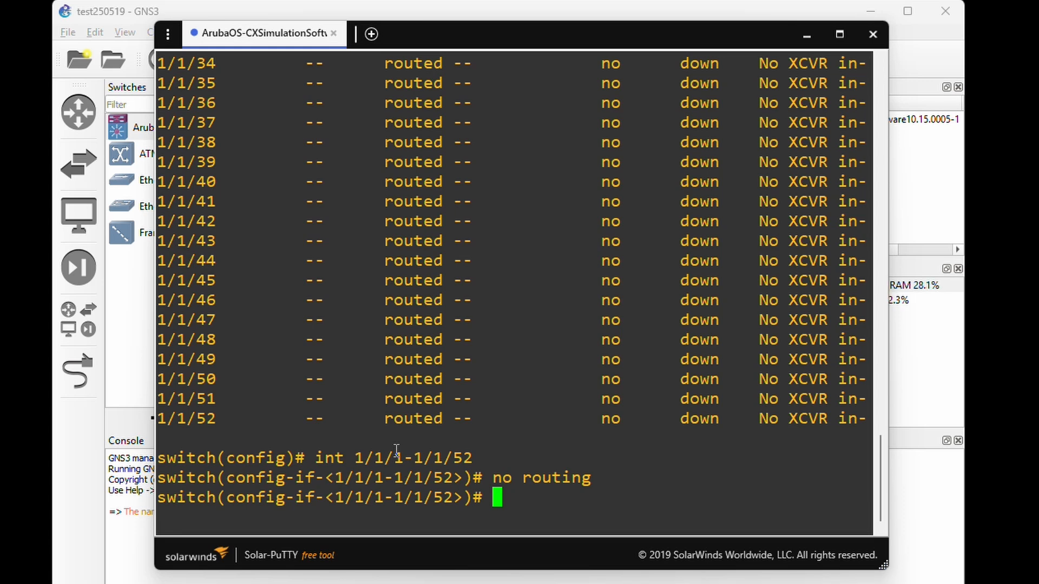
Assign access VLAN 123 to the selected interface range and exit to global configuration mode
type("exi")
key("BackSpace")
key("BackSpace")
key("BackSpace")
type("vlan ")
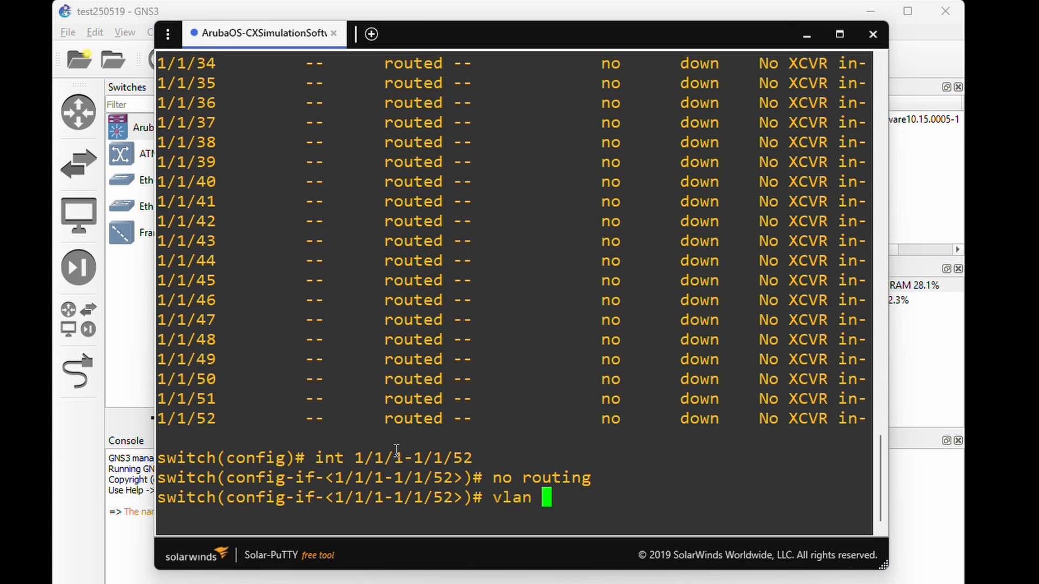
type("access 123")
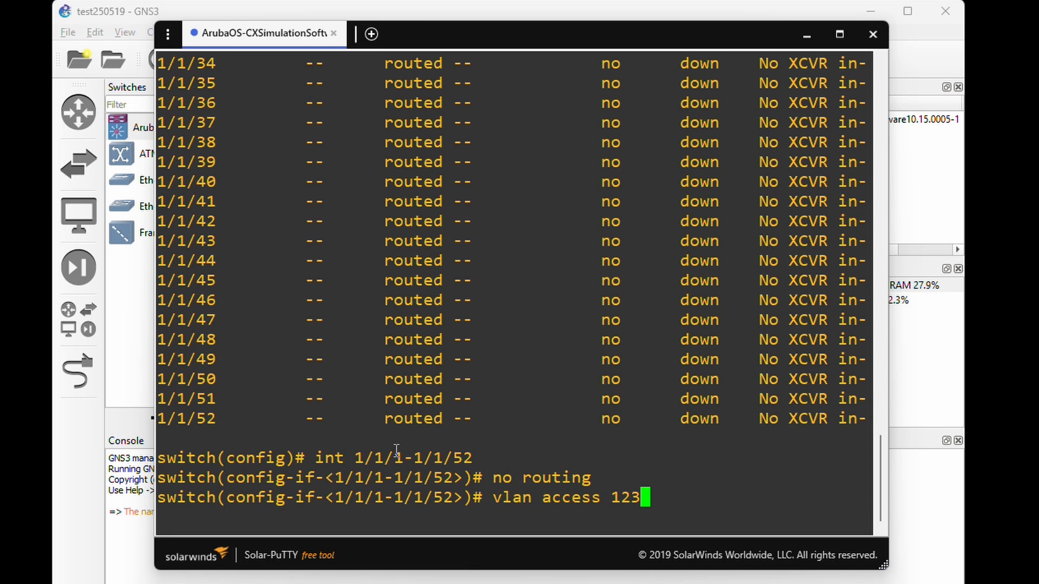
key("Return")
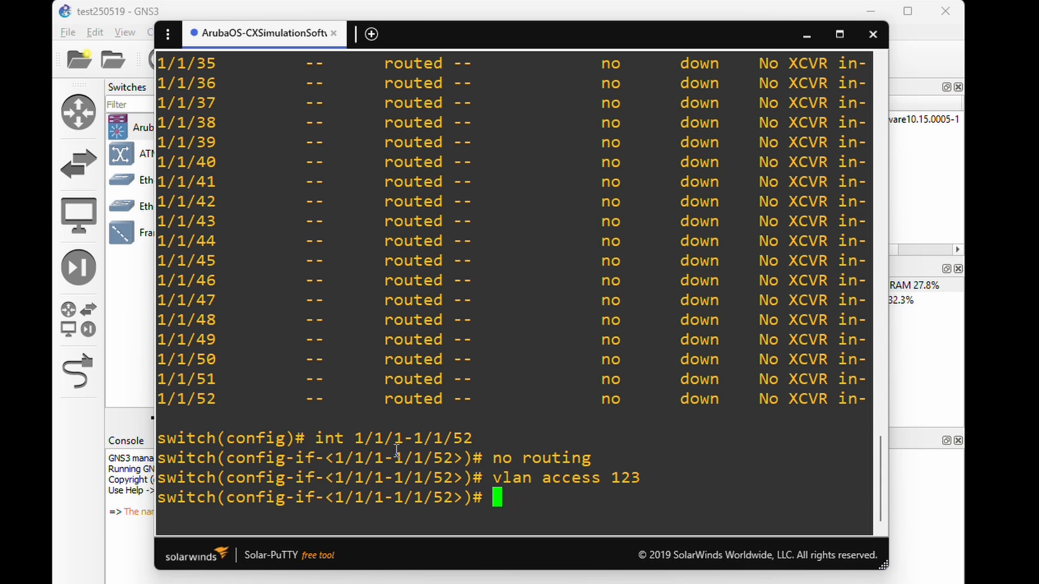
type("exit")
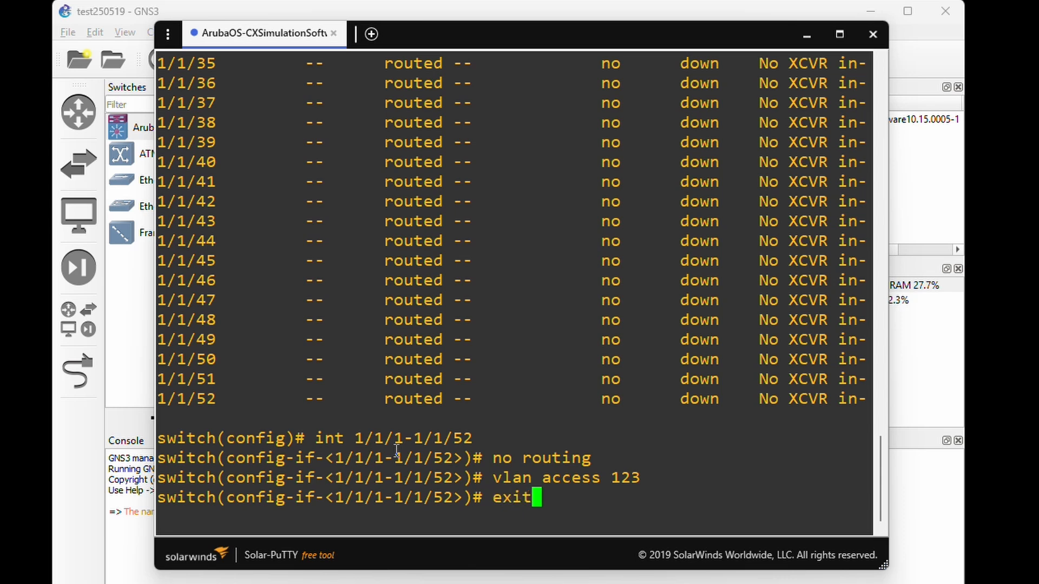
key("Return")
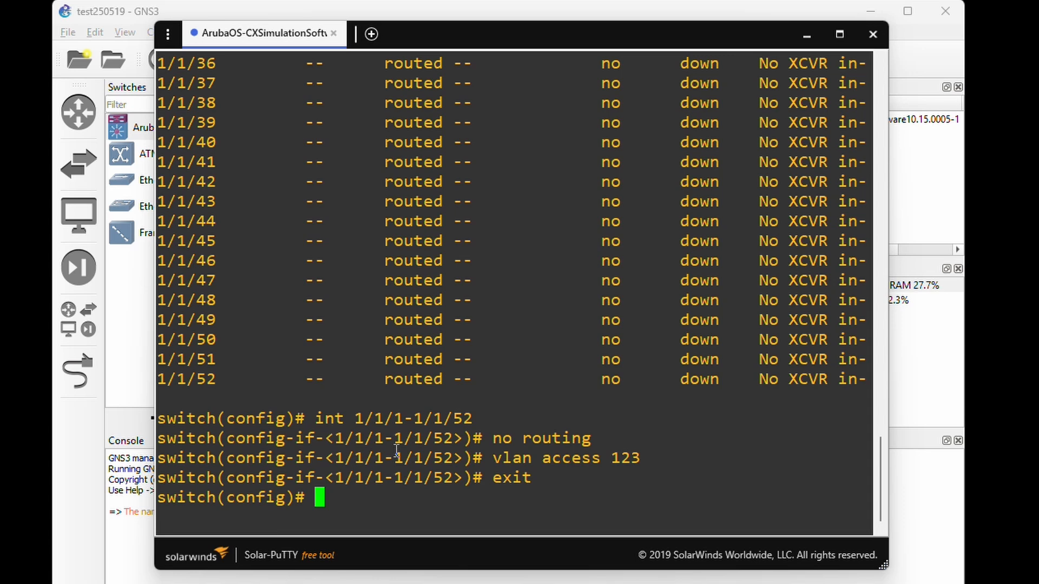
Display the running configuration and examine the VLAN 123 entry and the routing and access VLAN settings of every port through 1/1/52
type("sh run")
key("Tab")
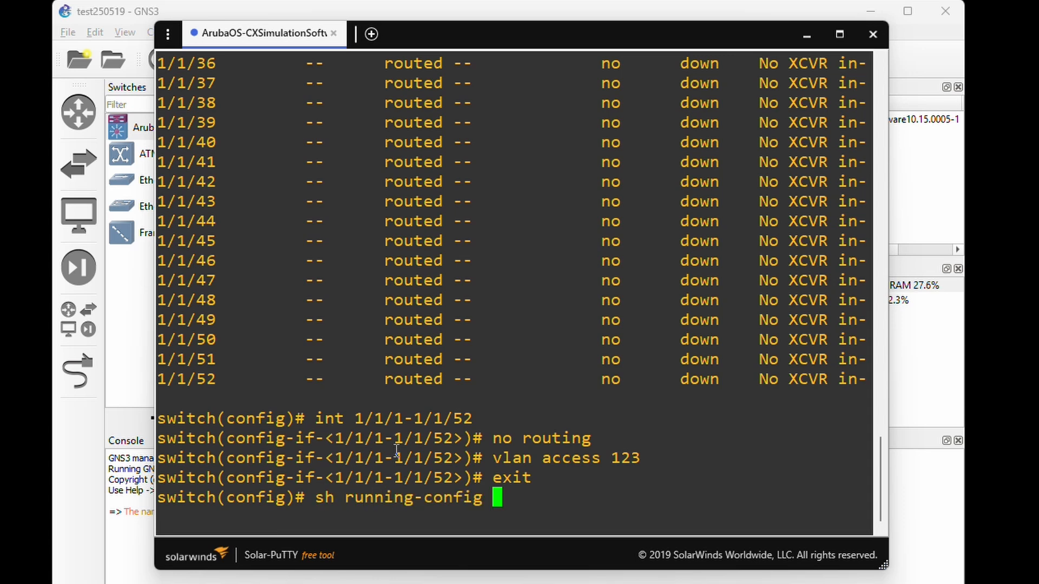
key("Return")
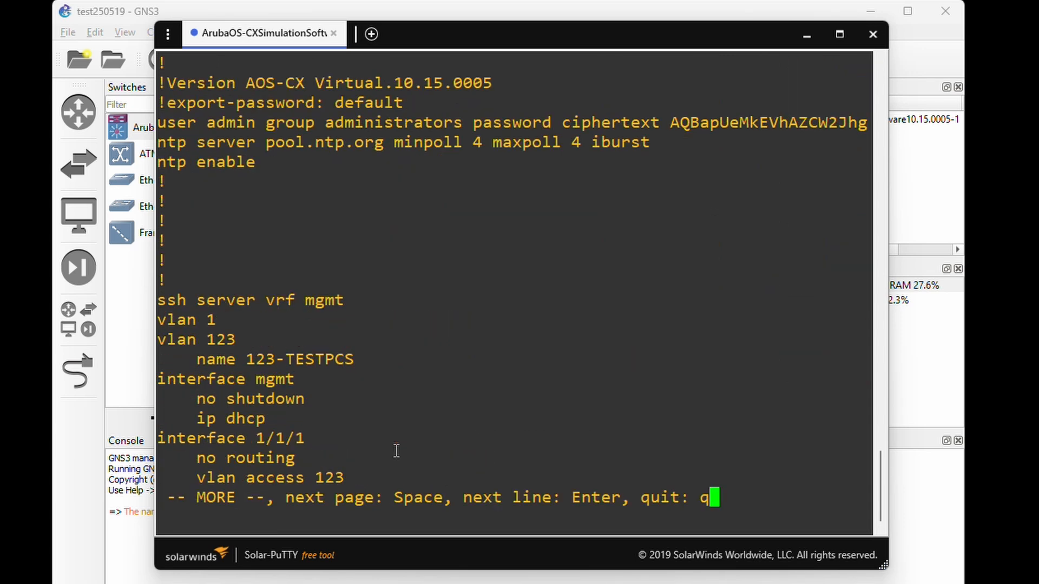
left_click_drag(160, 340, 349, 360)
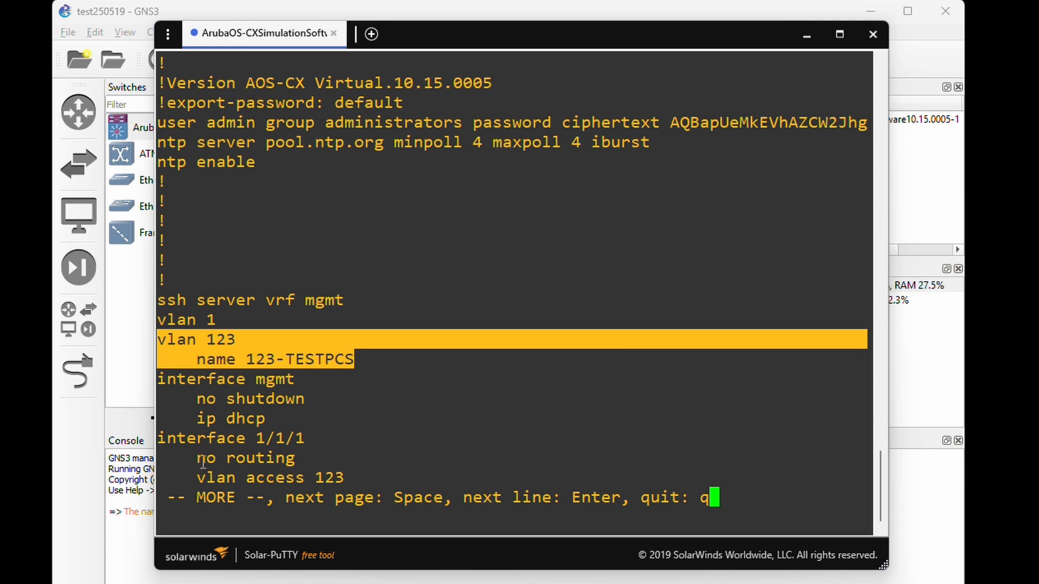
key("space")
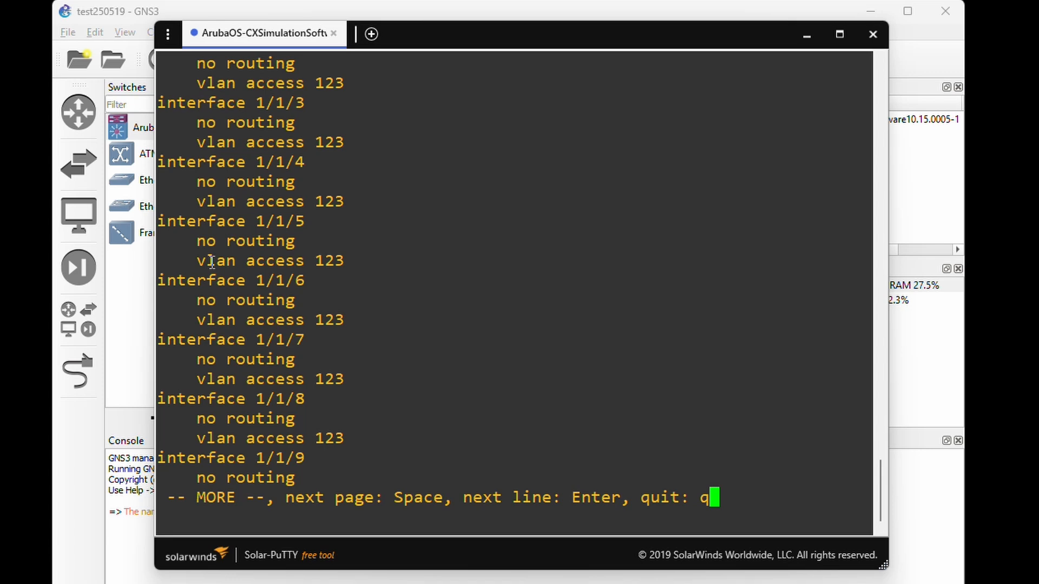
key("space")
key("space")
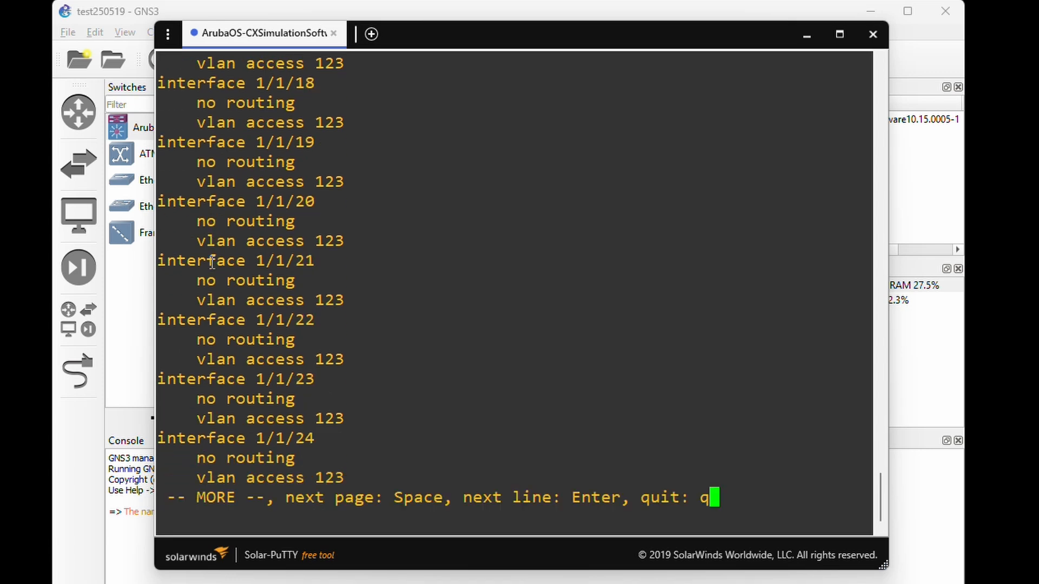
key("space")
key("space")
key("space")
key("space")
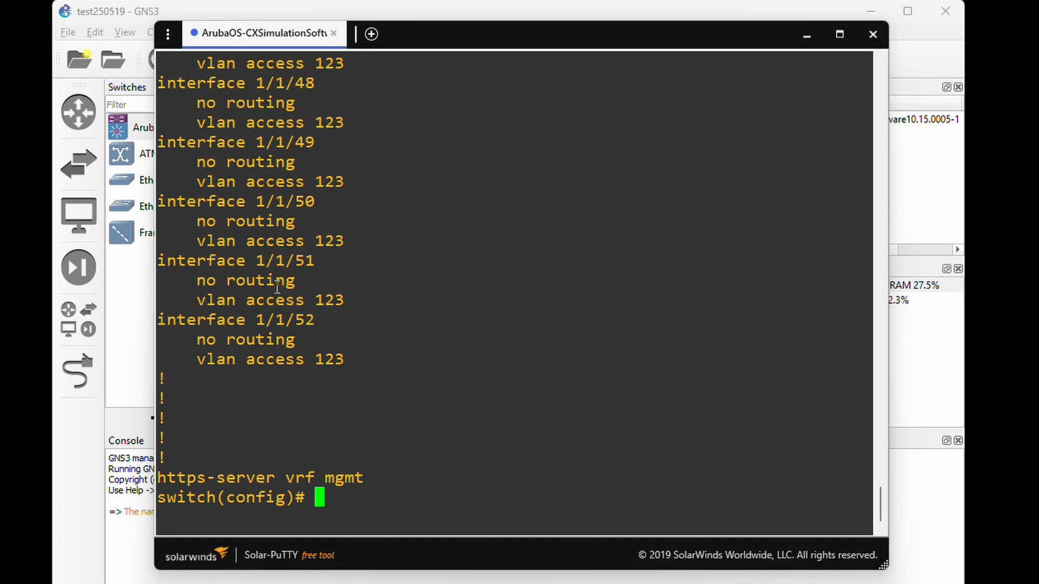
Switch to the GNS3 project window and place a VPCS below the switch, hosted on the GNS3 VM server
left_click(389, 11)
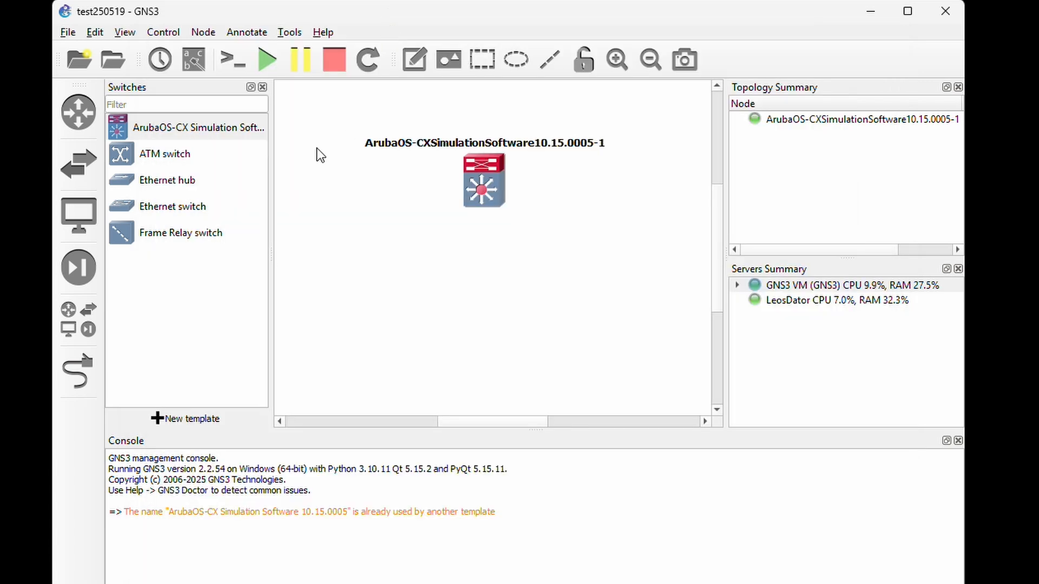
left_click(78, 215)
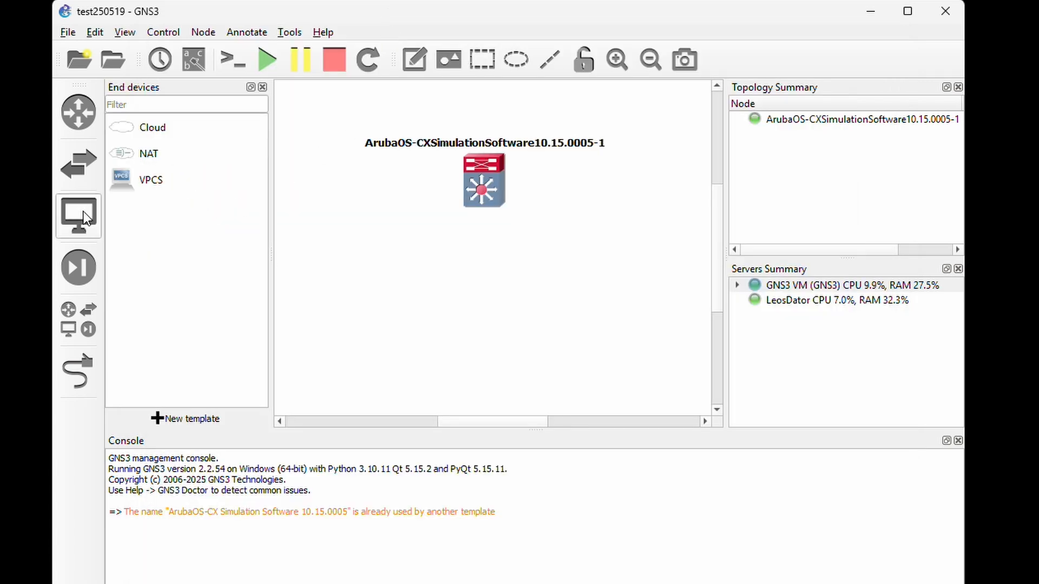
left_click(122, 187)
left_click_drag(121, 185, 379, 294)
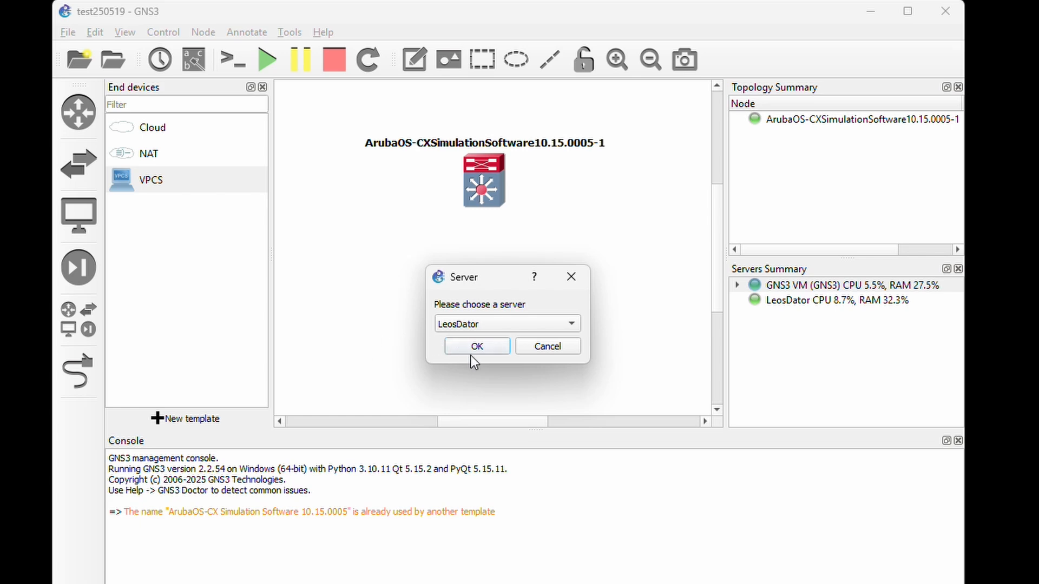
left_click(498, 325)
left_click(487, 341)
left_click(486, 347)
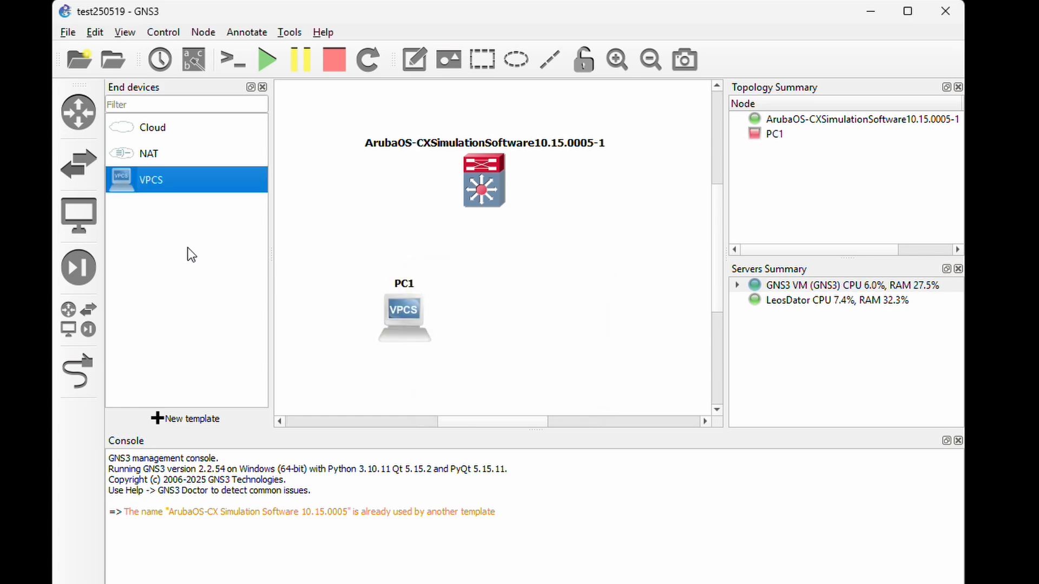
Add a second VPCS on the GNS3 VM server beside PC1 and line the two PCs up below the switch
left_click(90, 218)
left_click(89, 231)
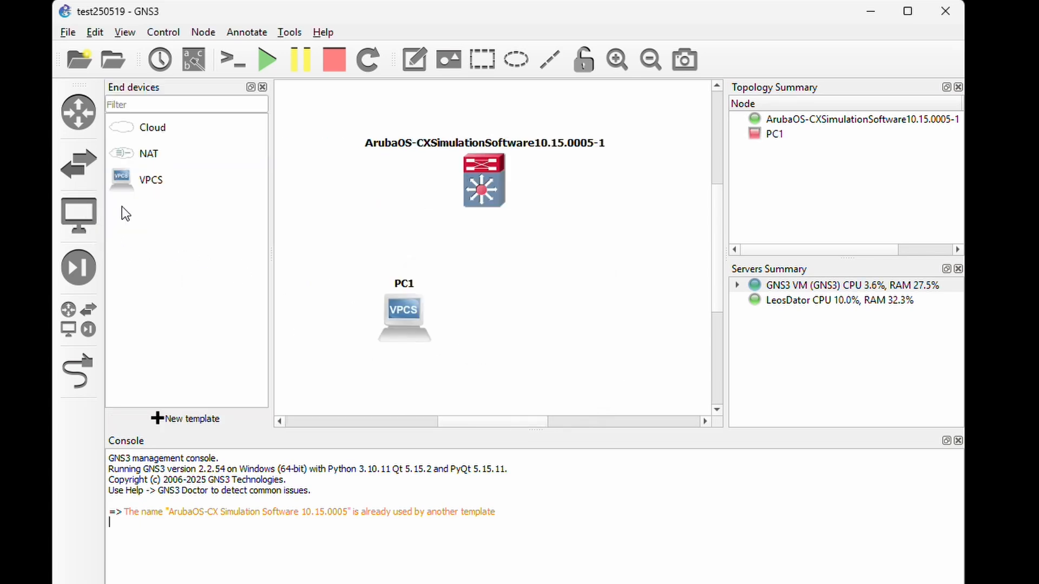
left_click_drag(122, 181, 554, 327)
left_click(571, 323)
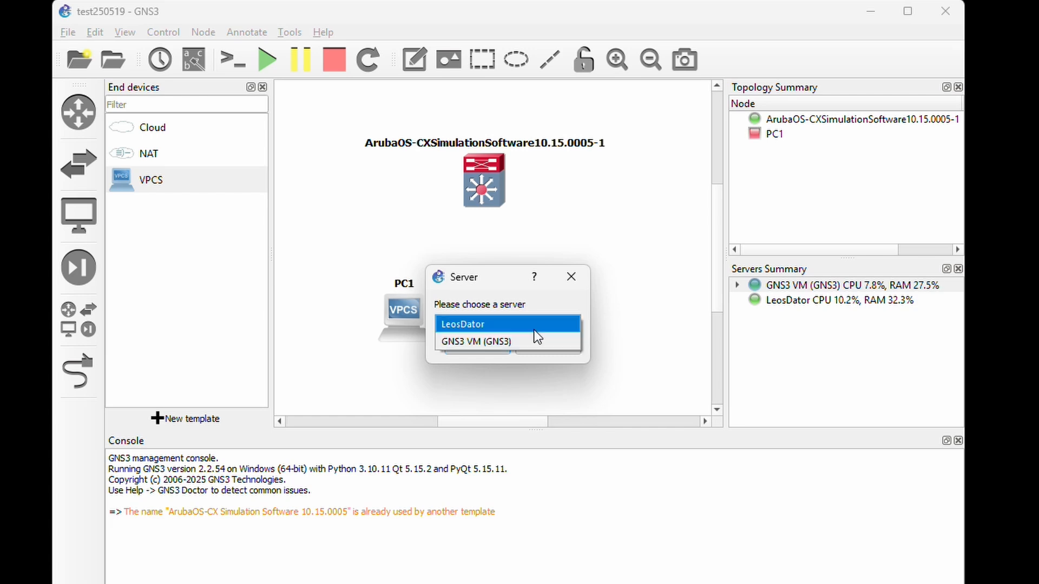
left_click(537, 337)
left_click(485, 342)
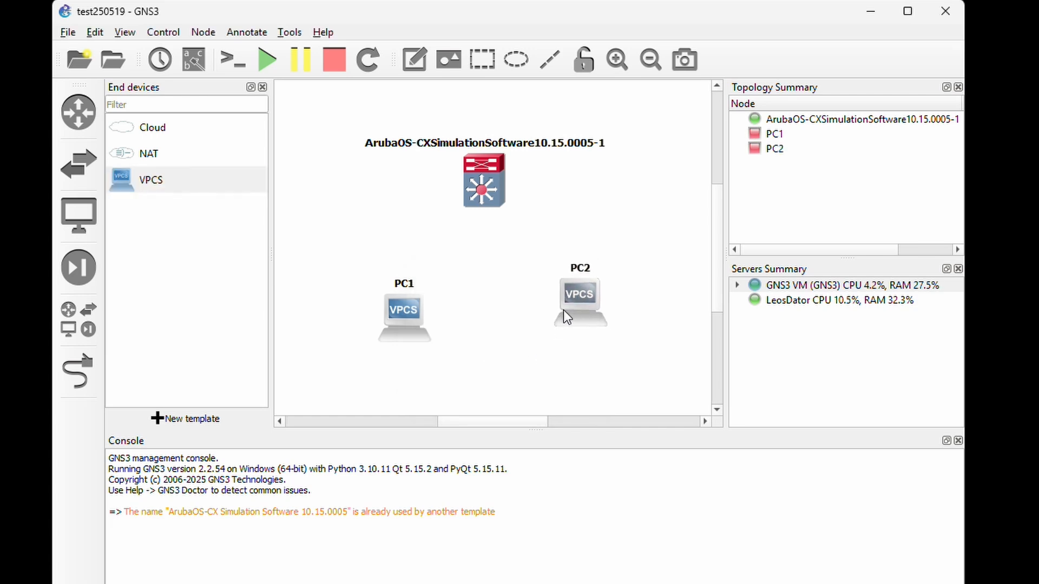
left_click_drag(418, 320, 410, 299)
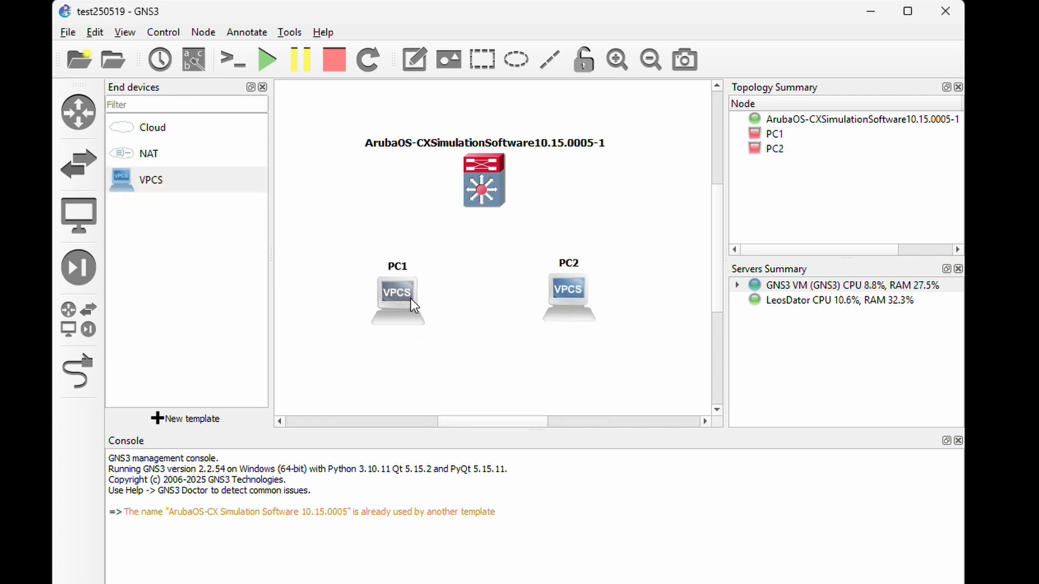
Link PC1 to port 1/1/1 of the ArubaOS-CX switch
left_click(87, 373)
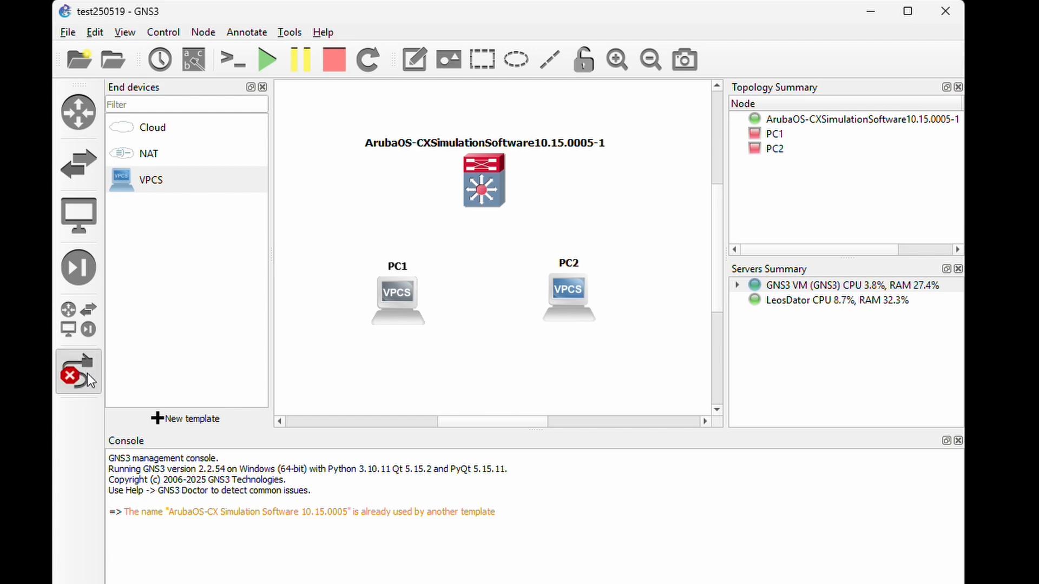
left_click(410, 289)
left_click(443, 297)
left_click(478, 198)
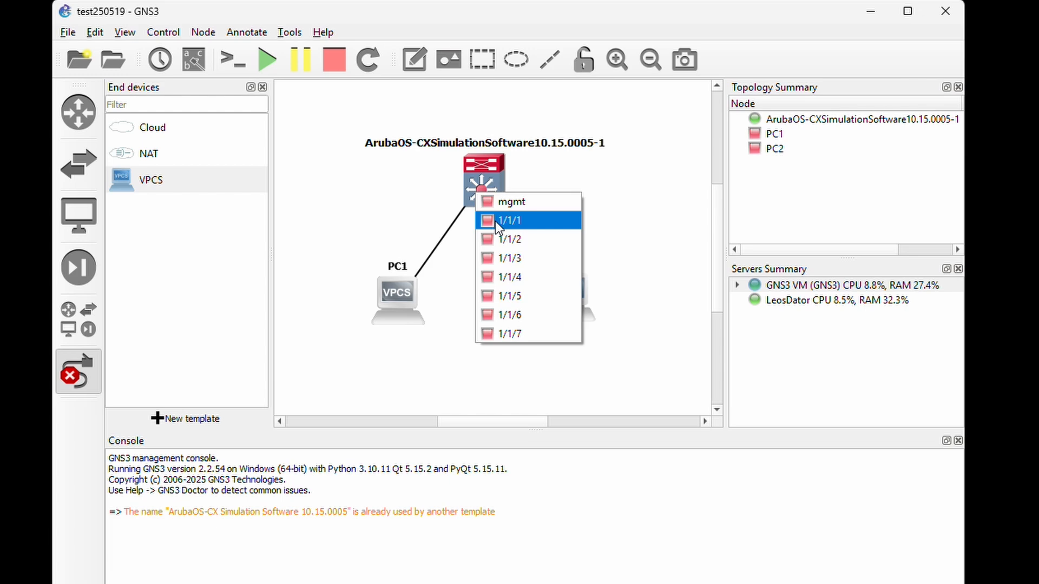
left_click(494, 220)
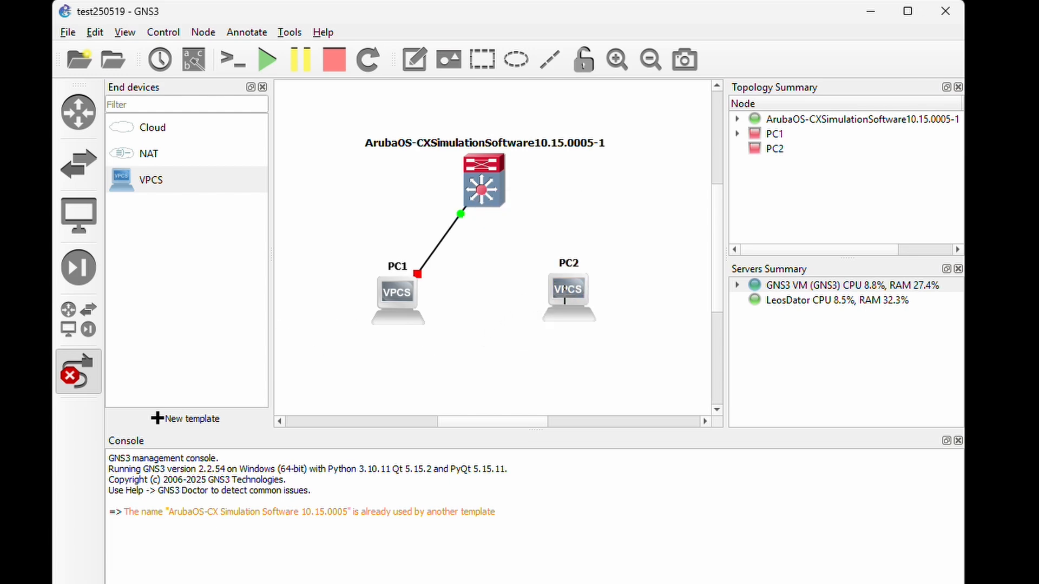
Link PC2 to port 1/1/2 of the ArubaOS-CX switch
left_click(494, 194)
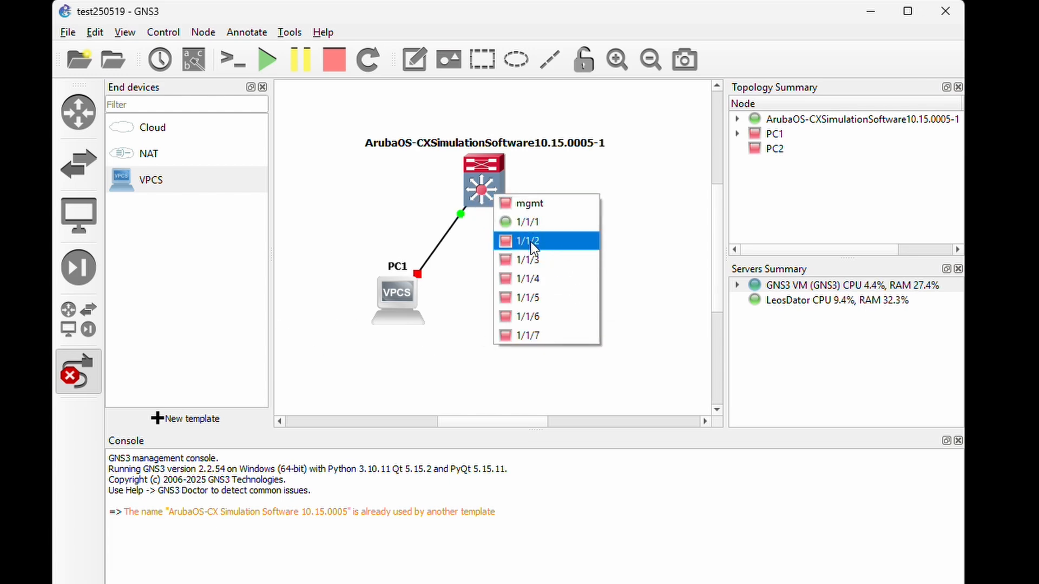
left_click(530, 241)
left_click(563, 291)
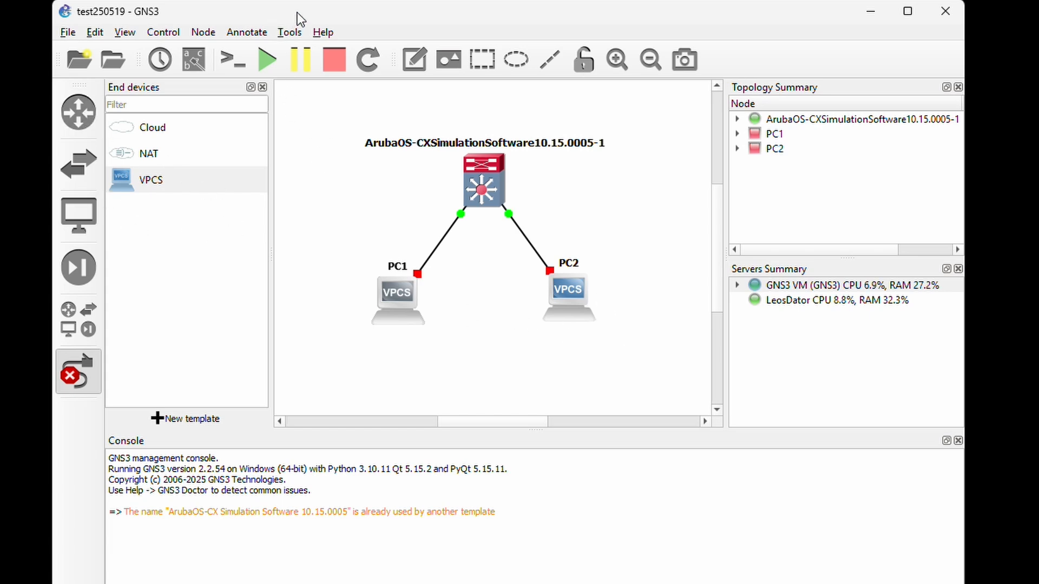
Start all devices in the topology and leave link-adding mode
left_click(267, 60)
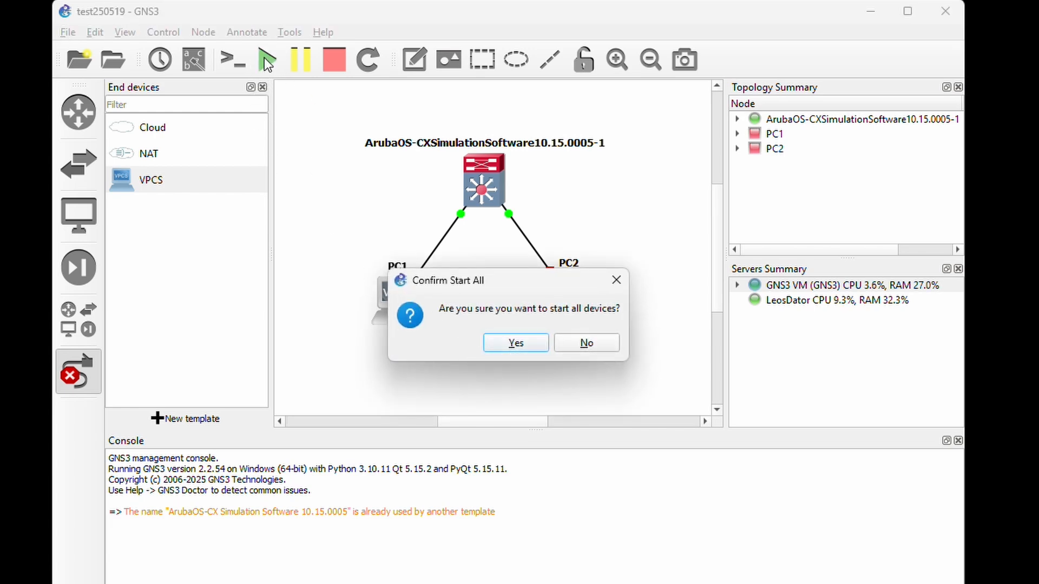
left_click(514, 345)
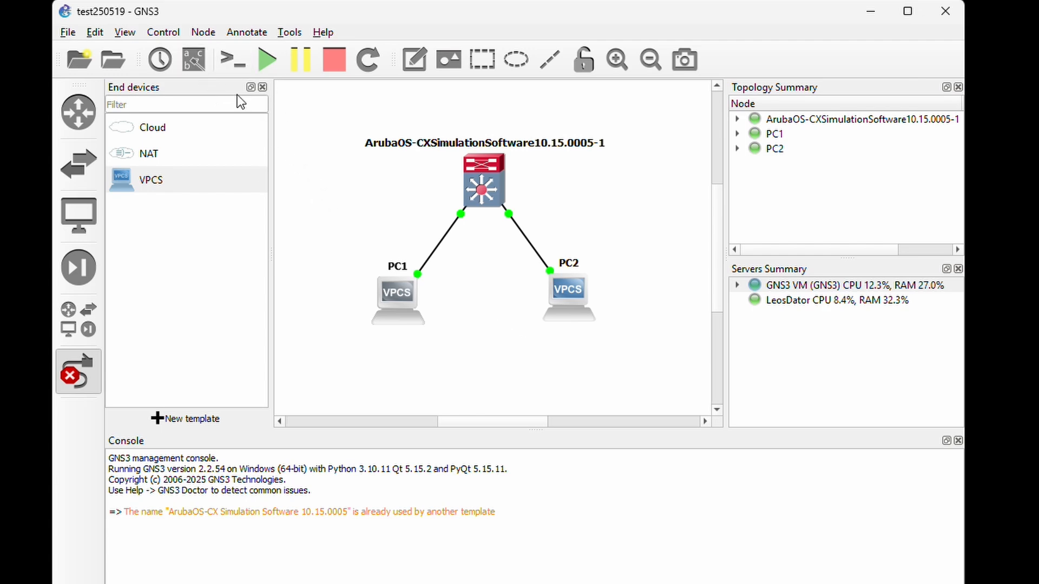
left_click(79, 372)
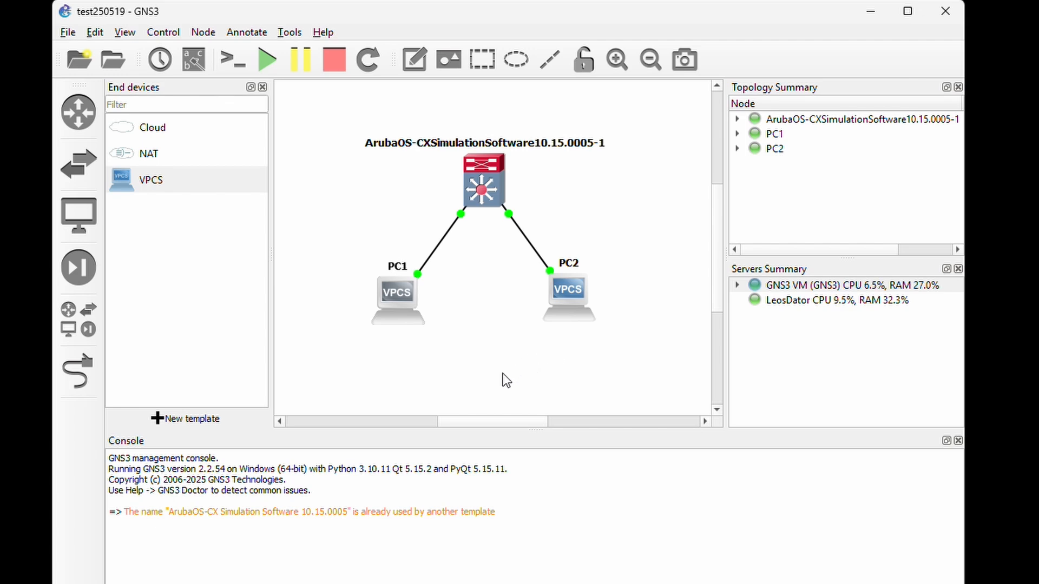
Open PC1's console and assign it the IP address 10.1.1.11/24
right_click(395, 304)
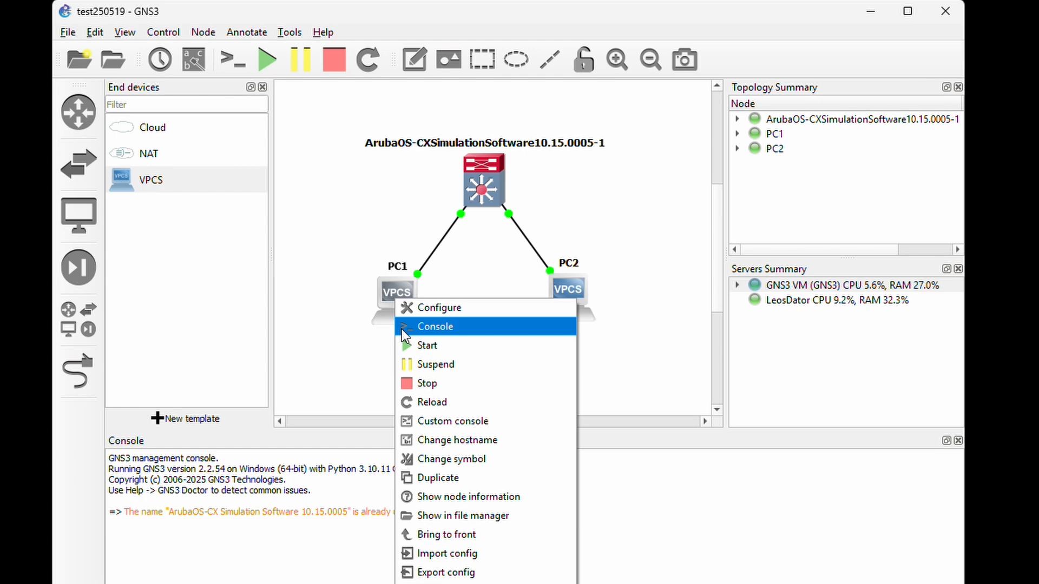
left_click(402, 326)
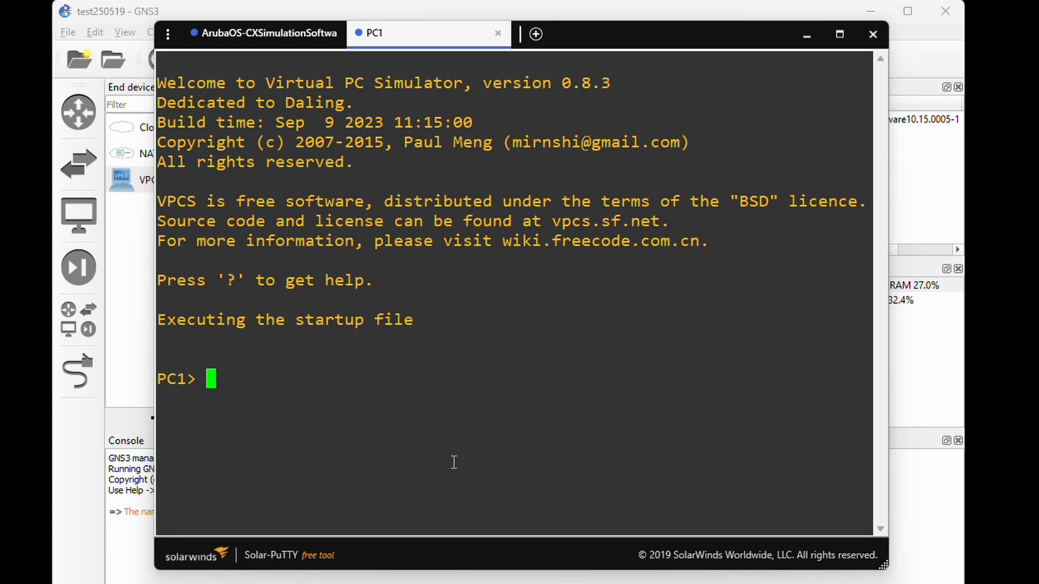
type("ip")
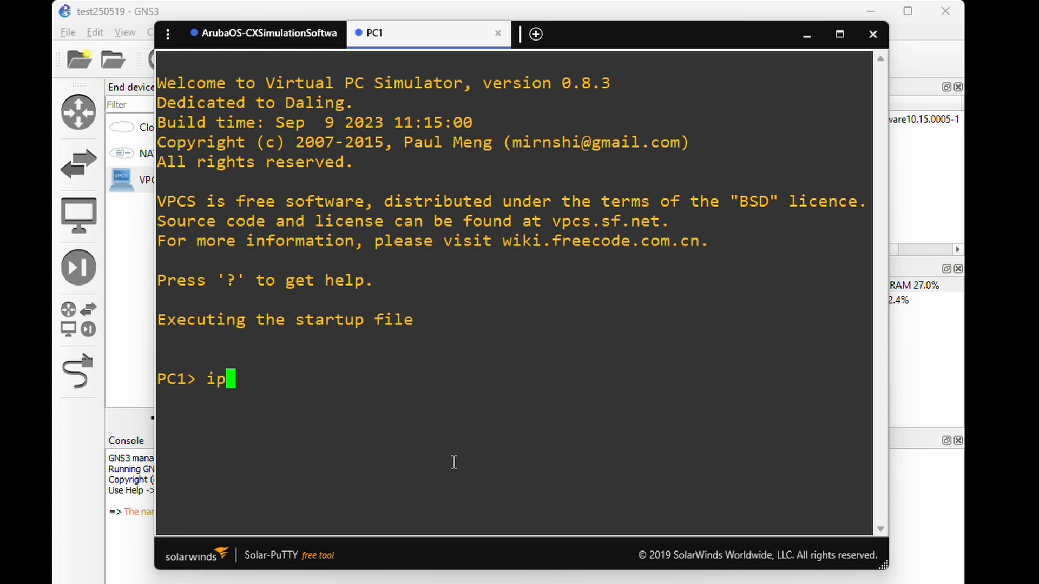
type(" 10.1.")
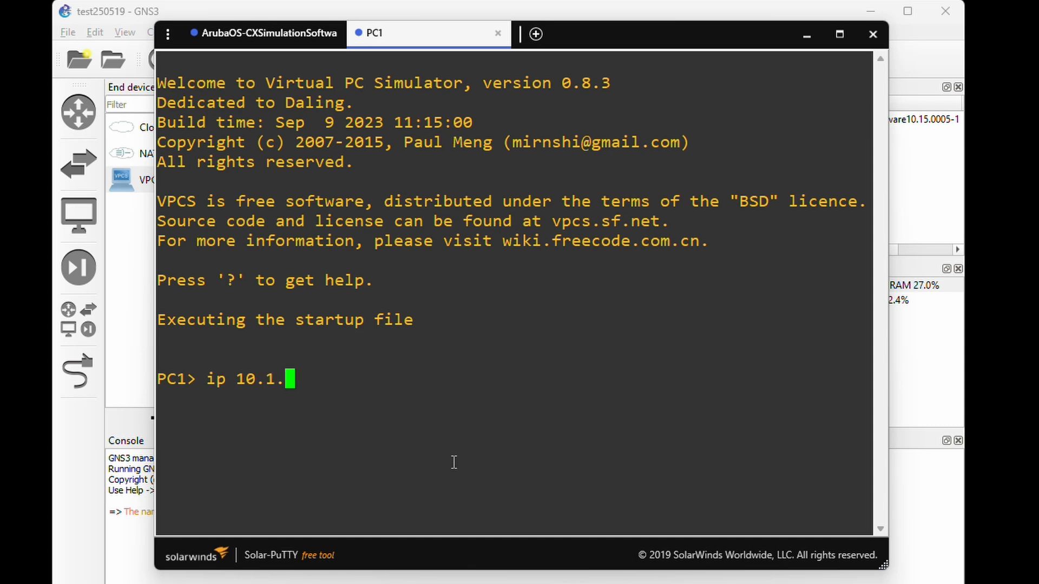
type("1.11")
key("BackSpace")
type("/")
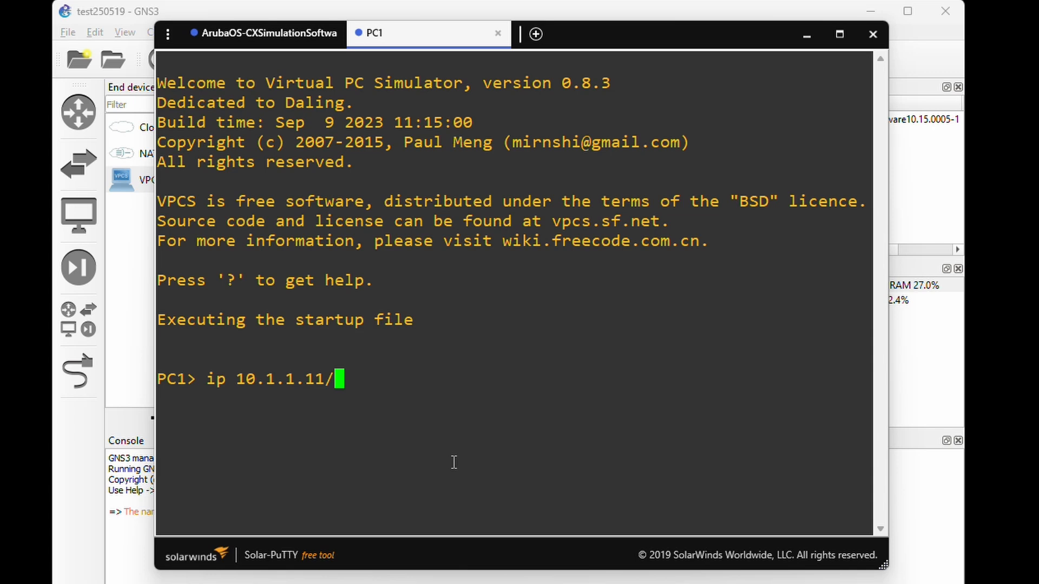
type("24")
key("Return")
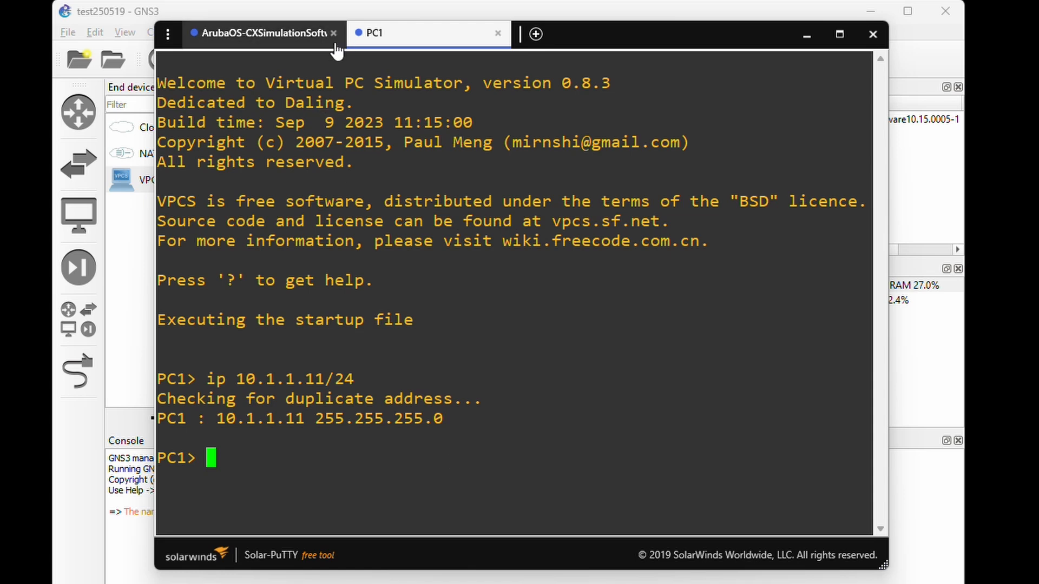
Return to the topology, open PC2's console and assign it the IP address 10.1.1.12/24
left_click(354, 13)
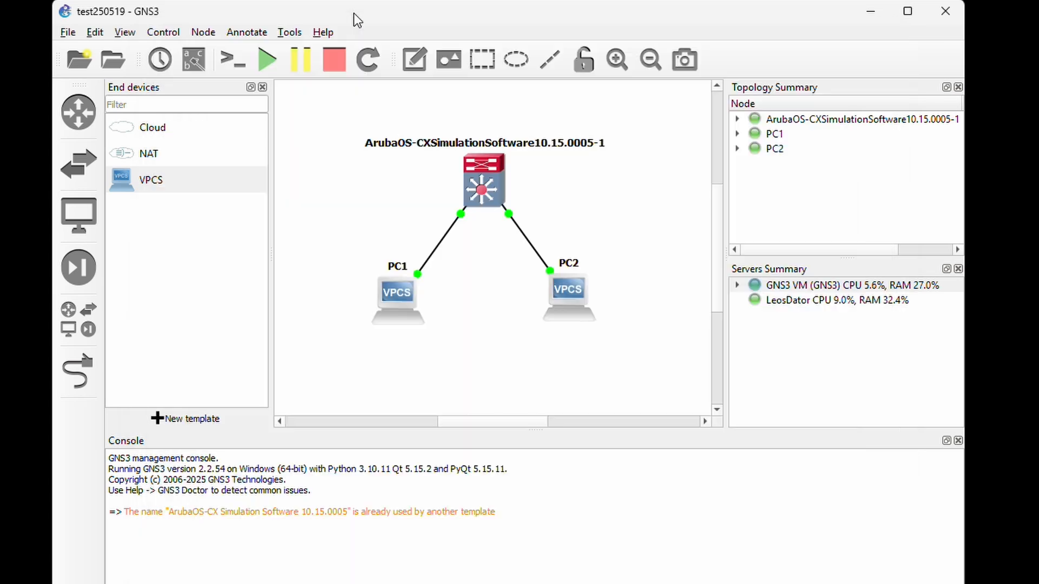
right_click(573, 299)
left_click(585, 324)
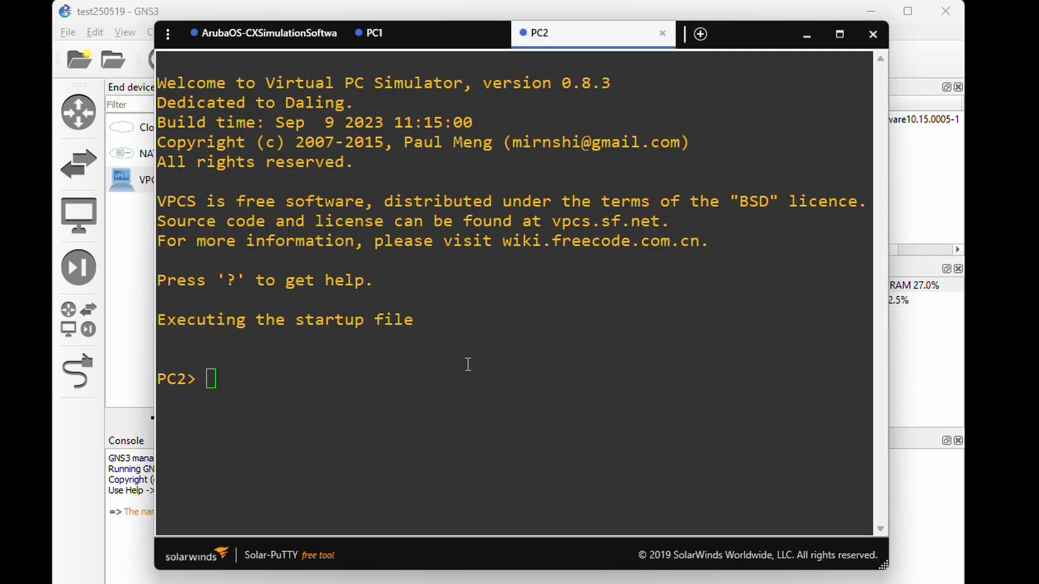
left_click(311, 388)
type("ip")
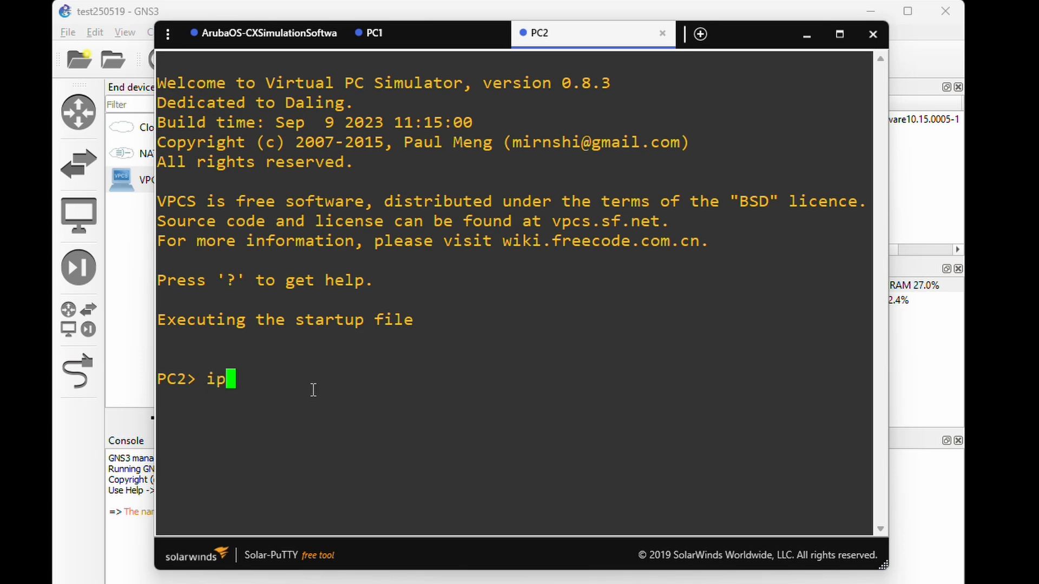
type(" a")
key("BackSpace")
type("10.1.1")
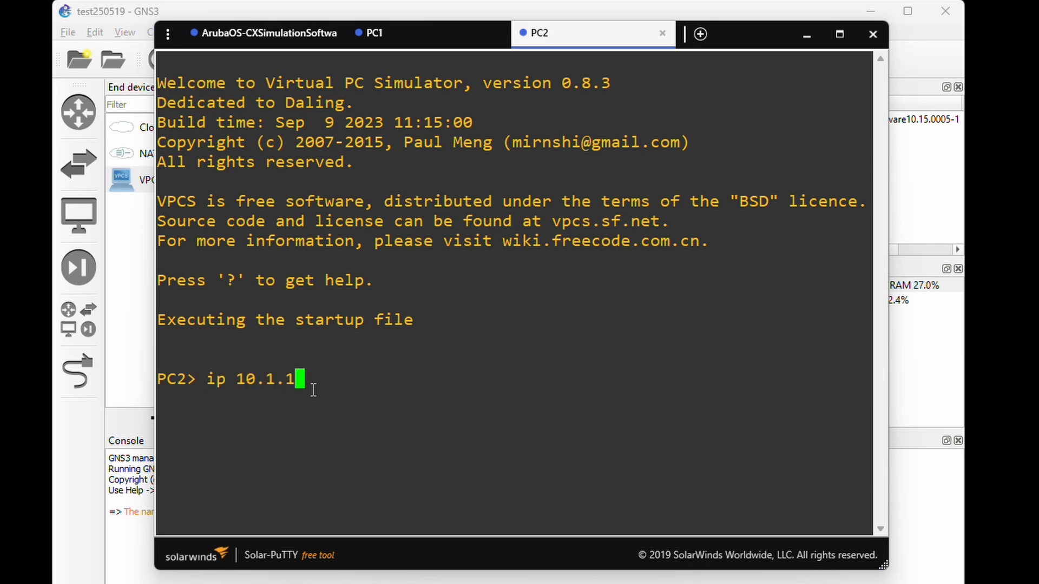
type(".12/24")
key("Return")
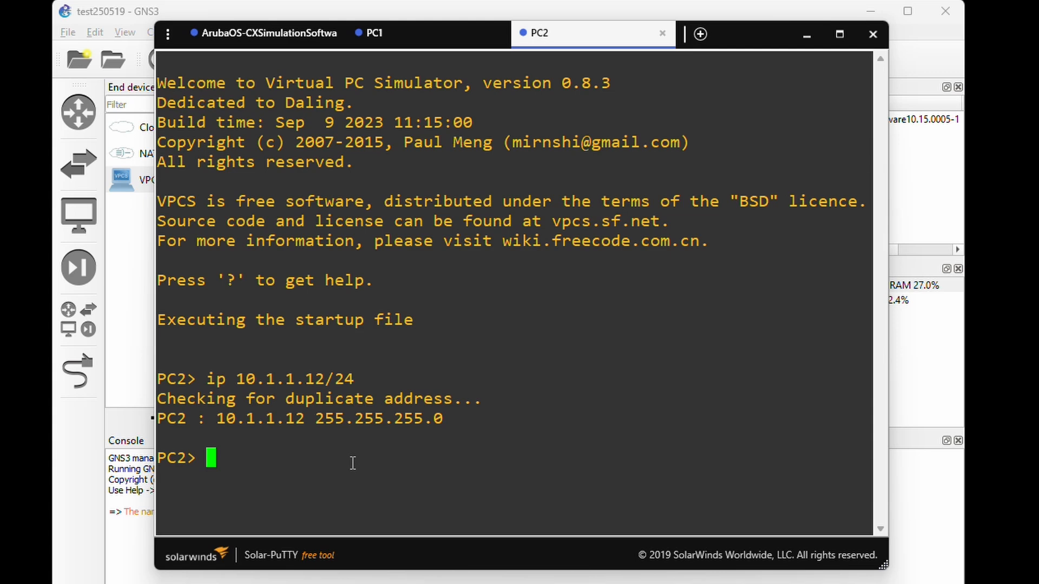
Ping PC1 at 10.1.1.11 from PC2 to test connectivity
type("ping")
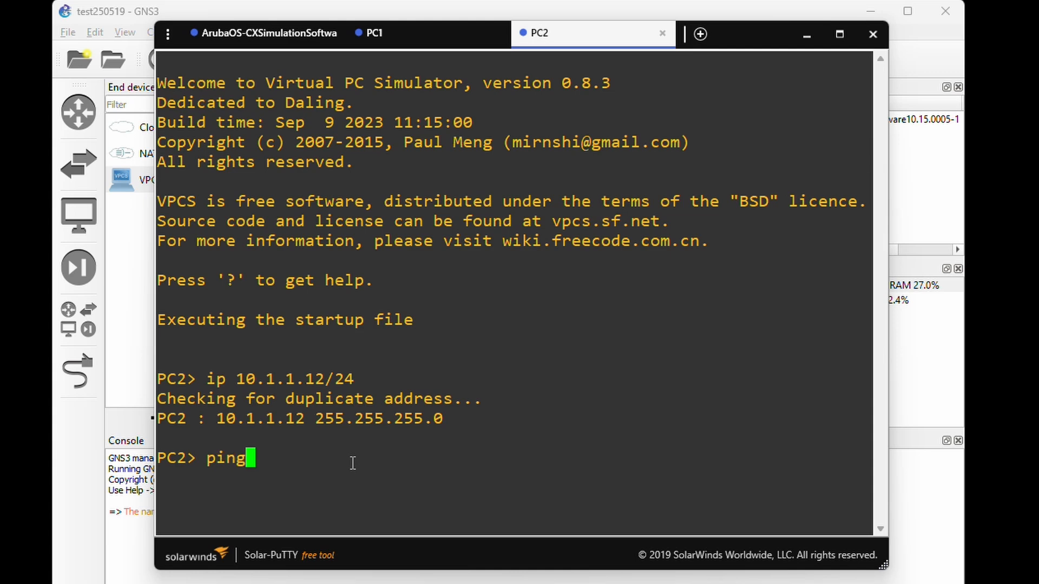
type(" 10.")
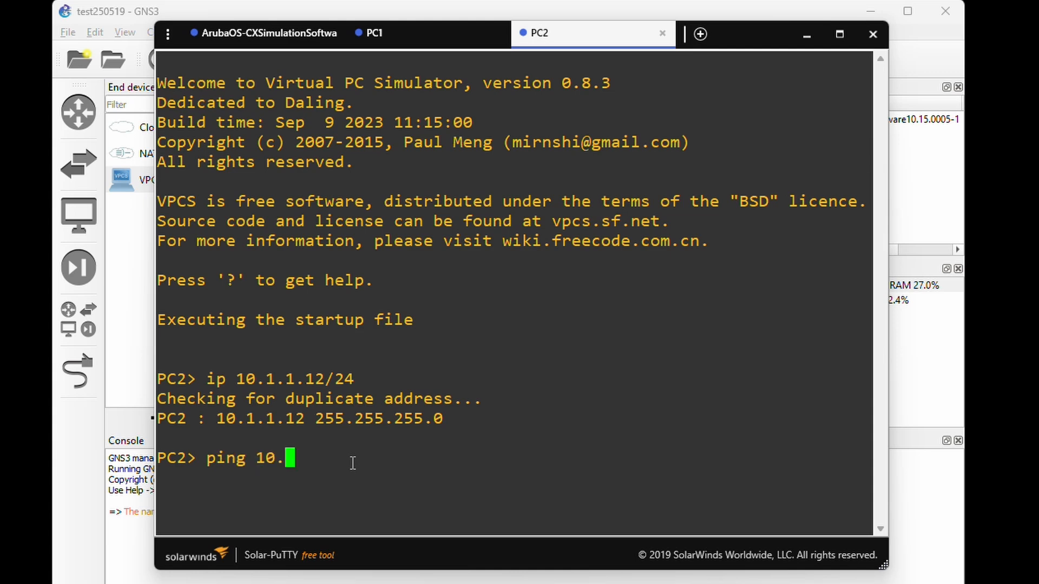
type("1.1.11")
key("Return")
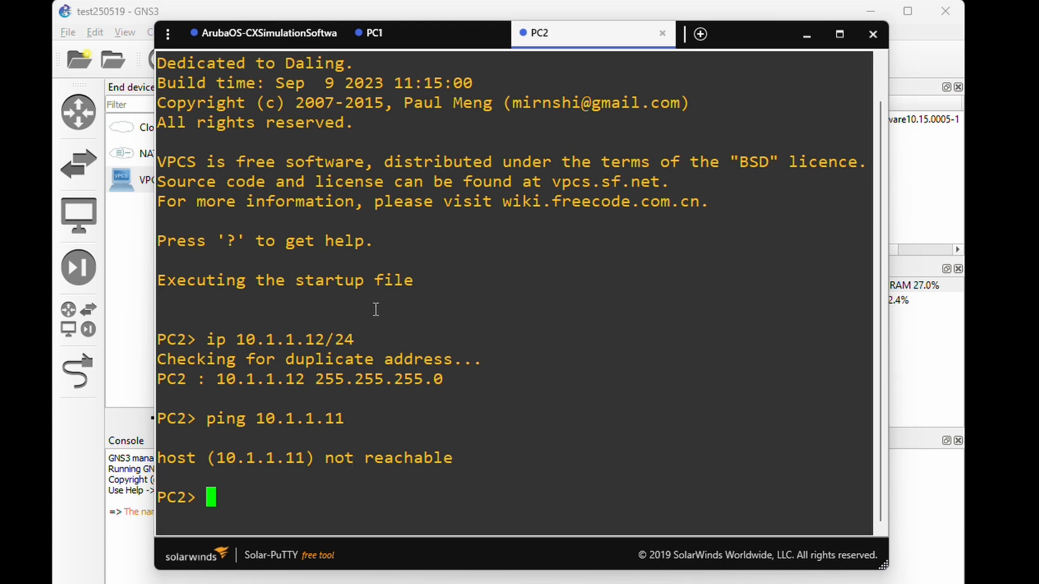
In the ArubaOS-CX switch console, run show interface brief and page through the status of all ports
left_click(269, 40)
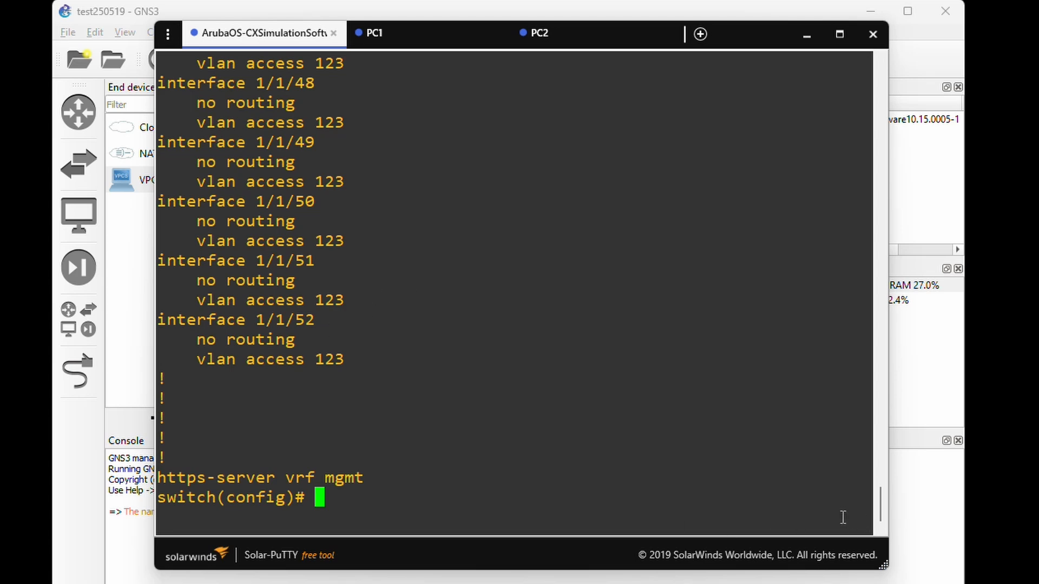
key("Up")
key("Up")
key("Up")
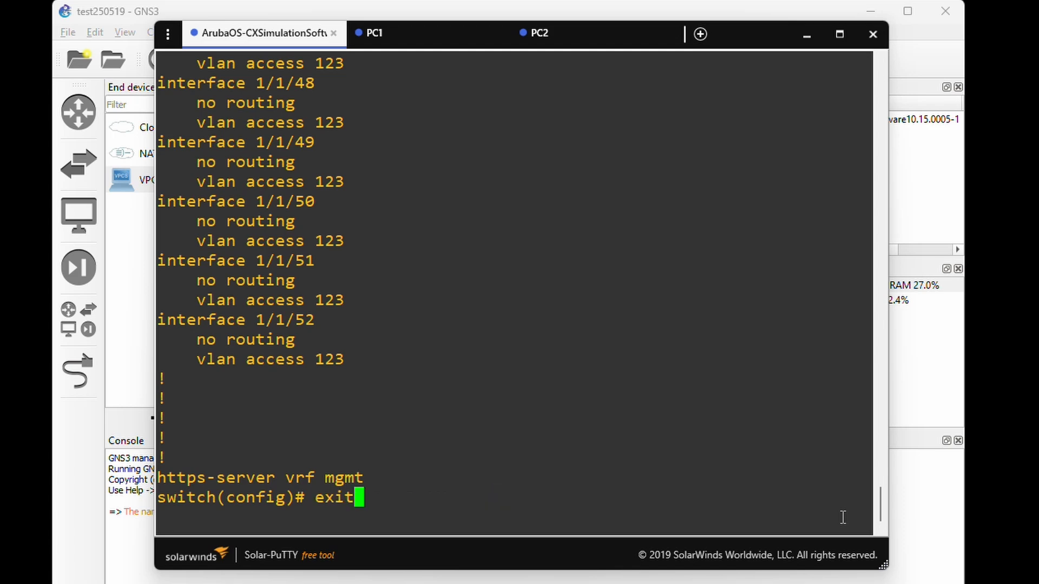
key("Up")
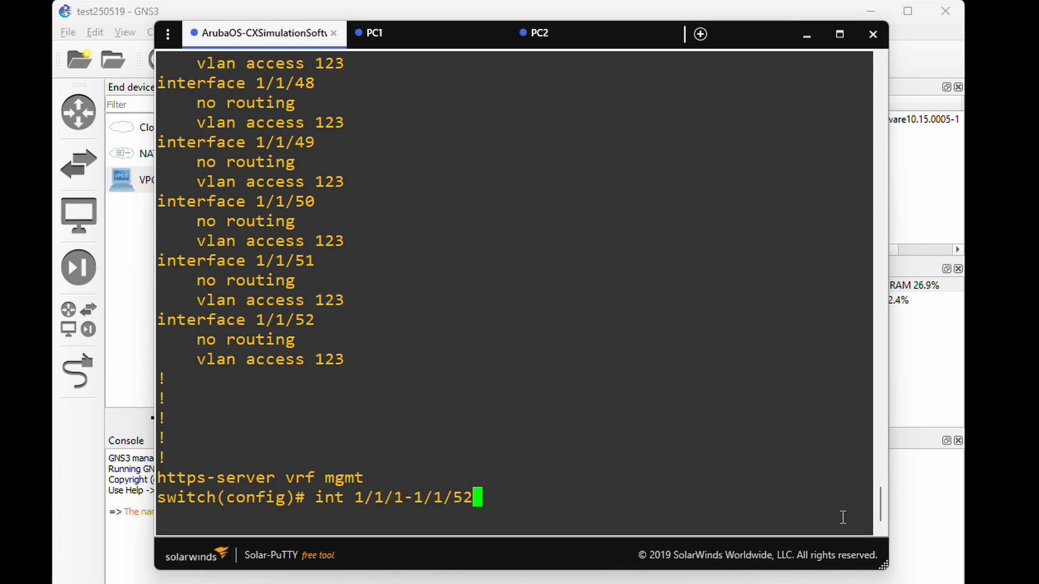
key("Up")
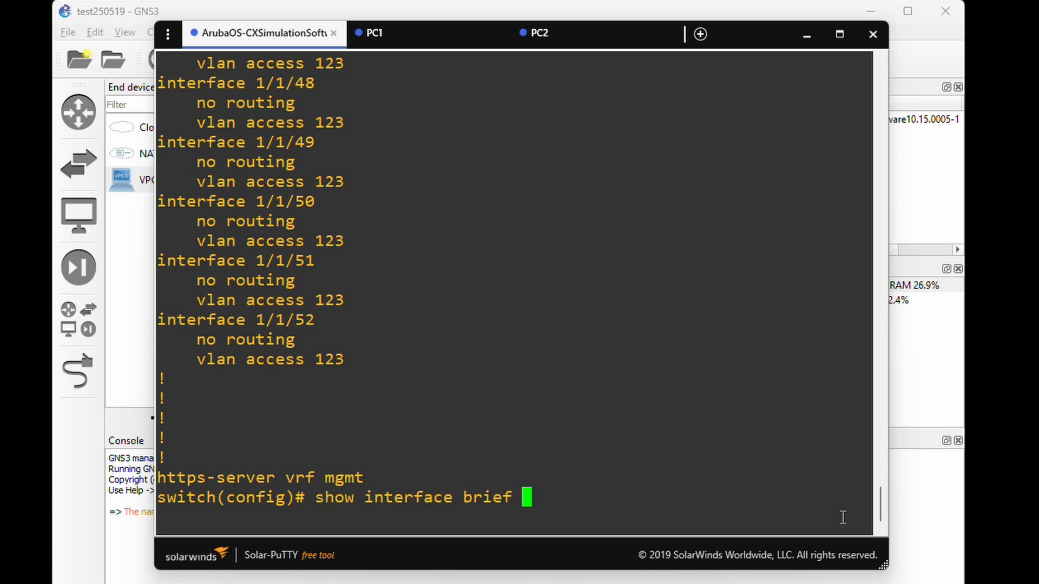
key("Return")
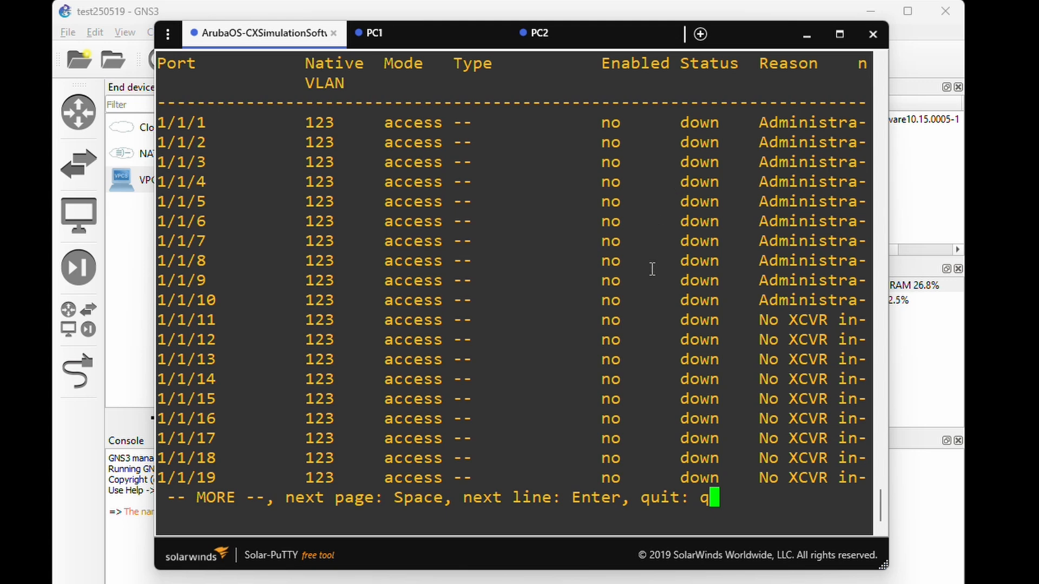
key("space")
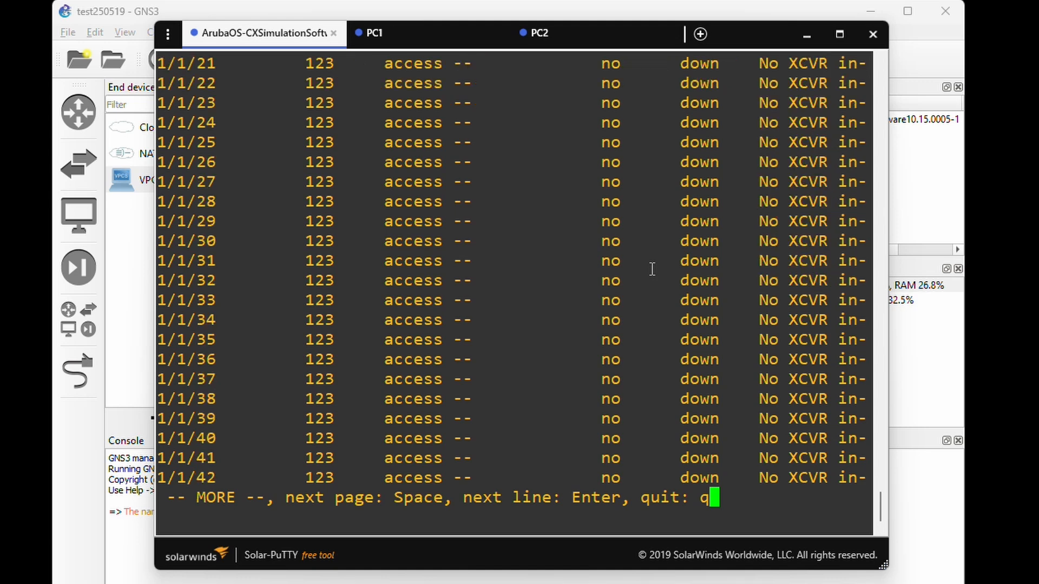
key("space")
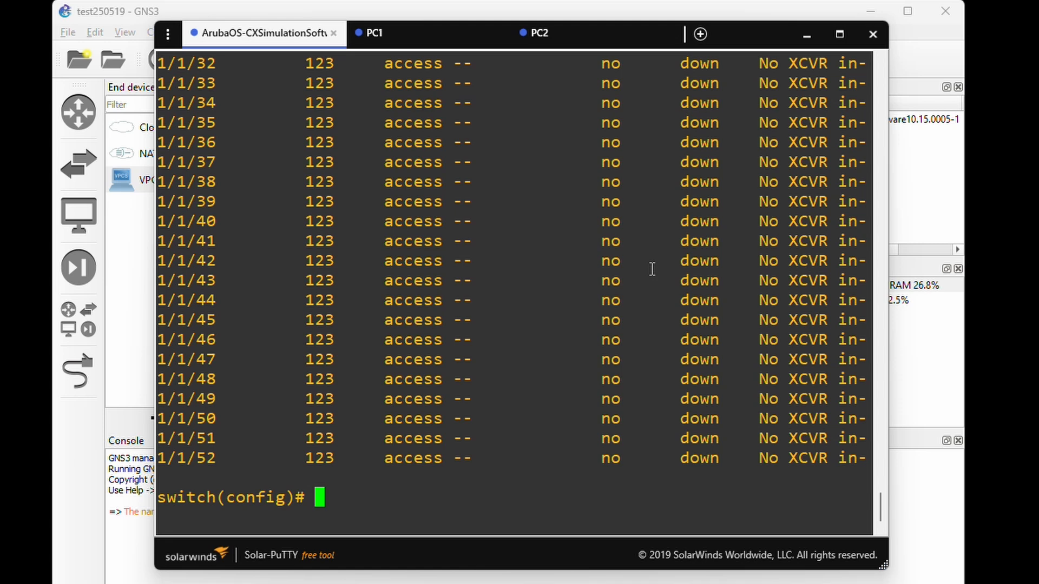
Enable switch interfaces 1/1/1-1/1/52 with no shutdown and exit the interface configuration
key("Up")
key("Up")
key("Up")
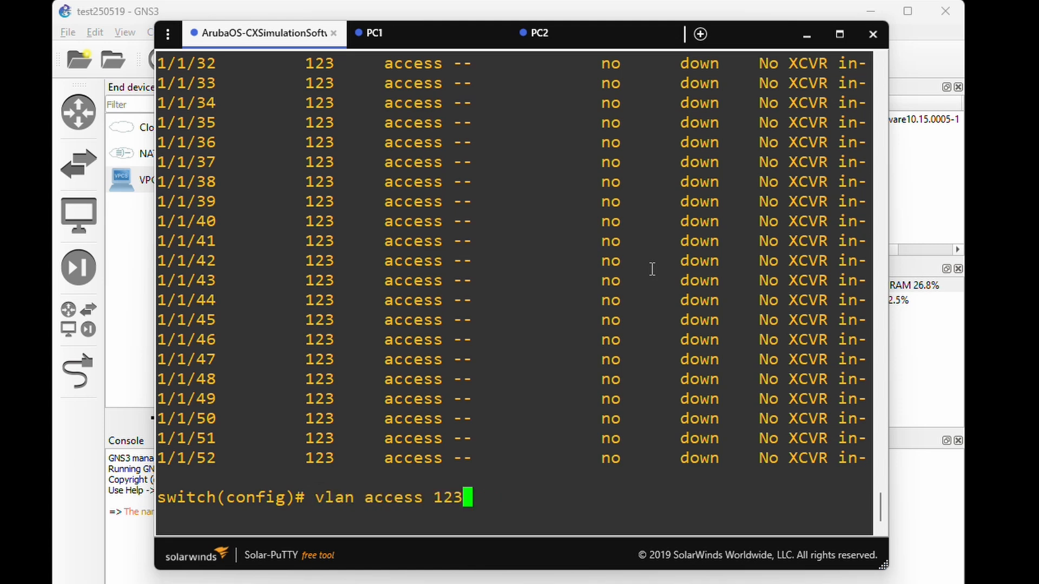
key("Up")
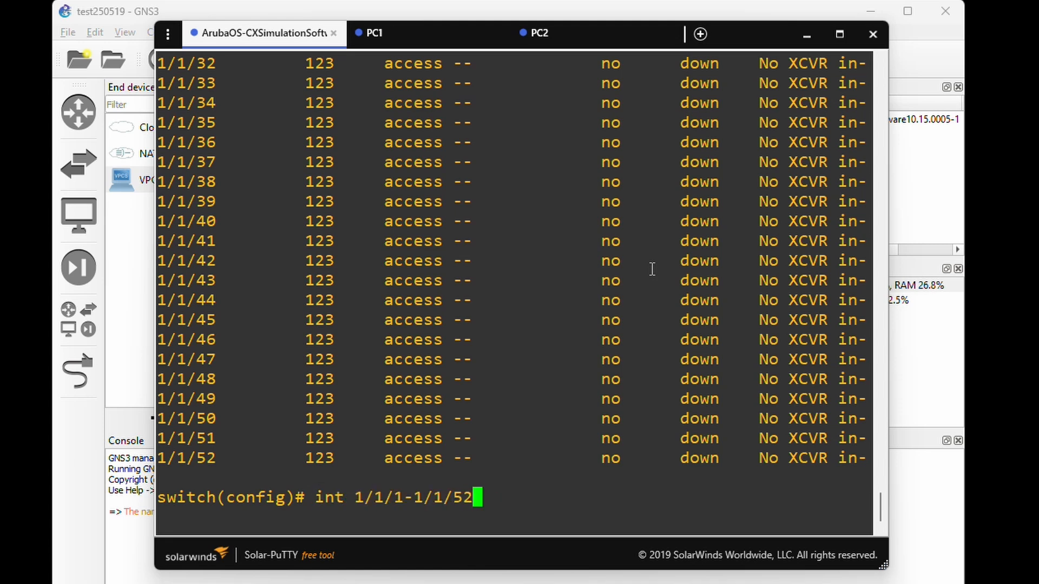
key("Return")
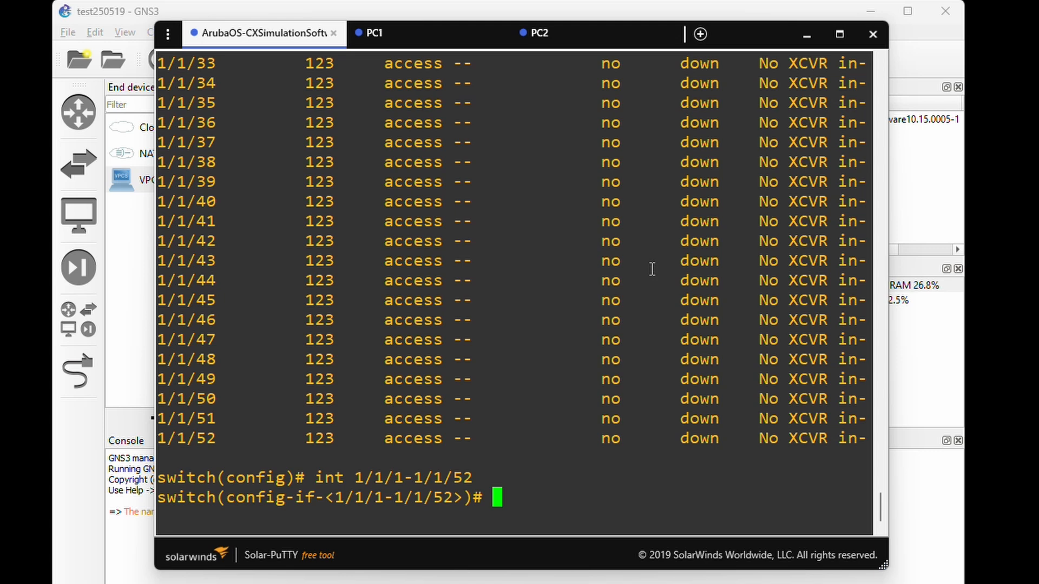
type("no s")
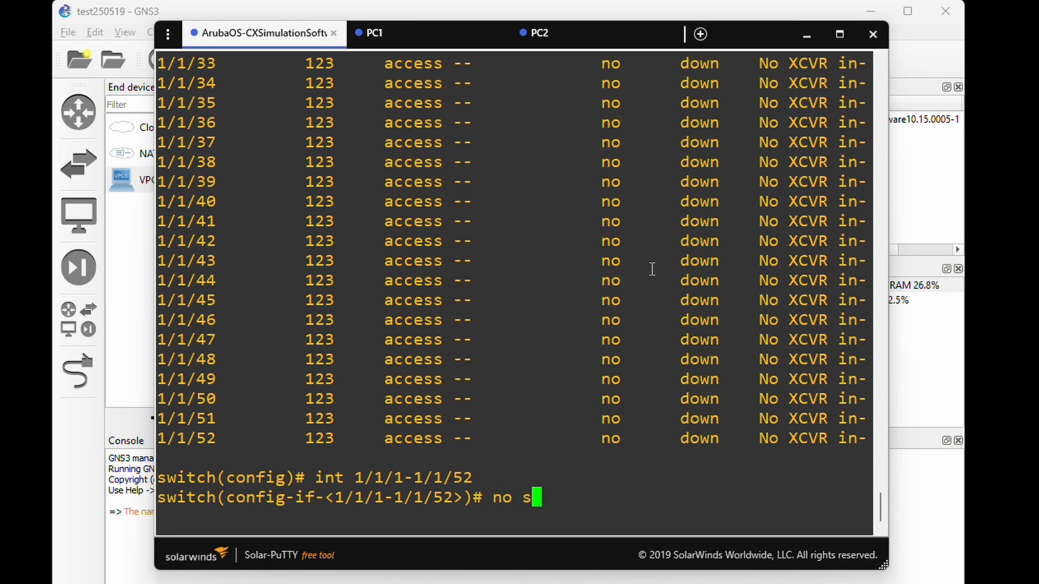
key("Tab")
key("Return")
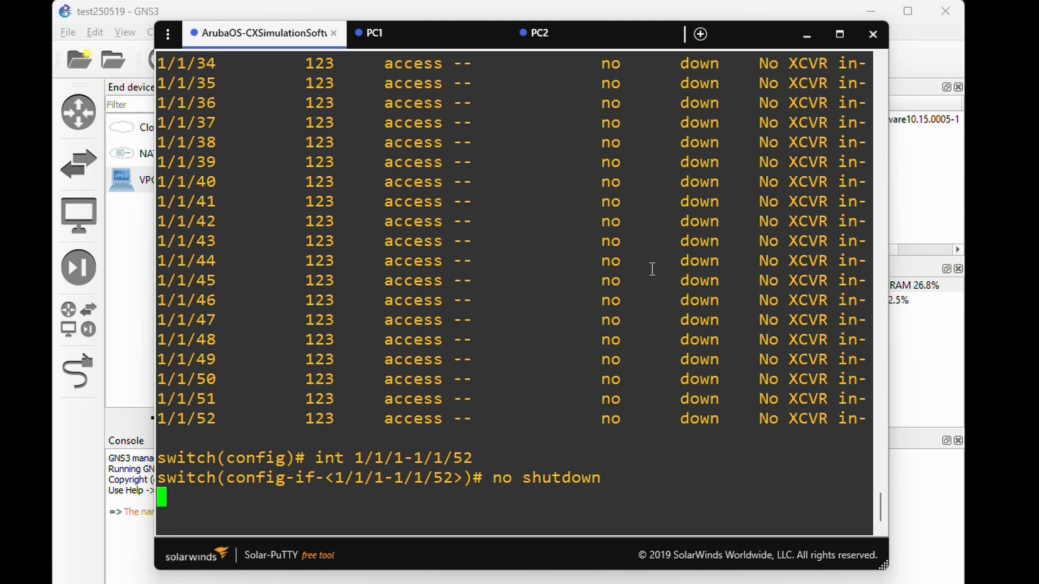
type("ex")
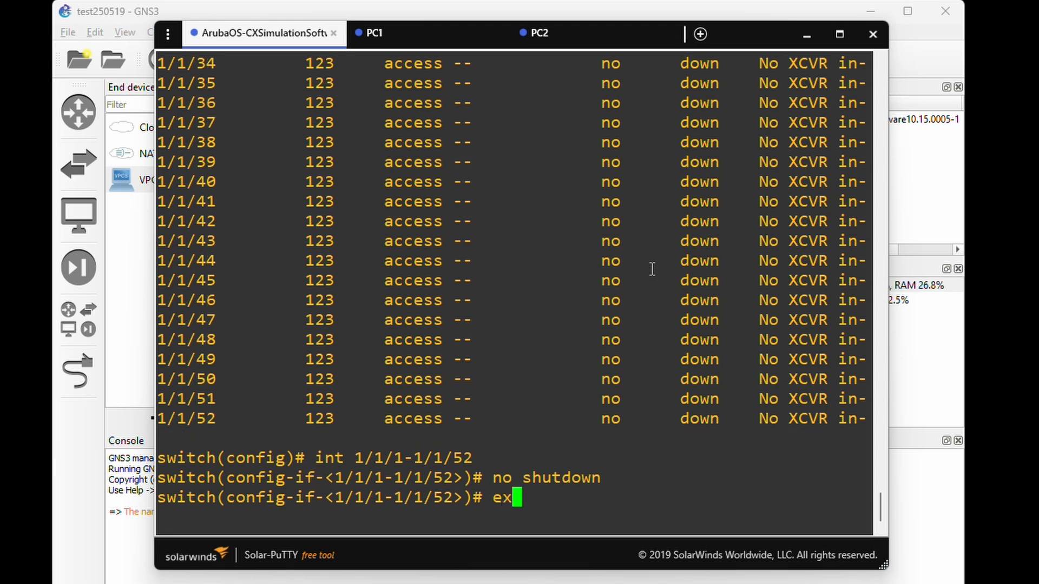
type("it")
key("Return")
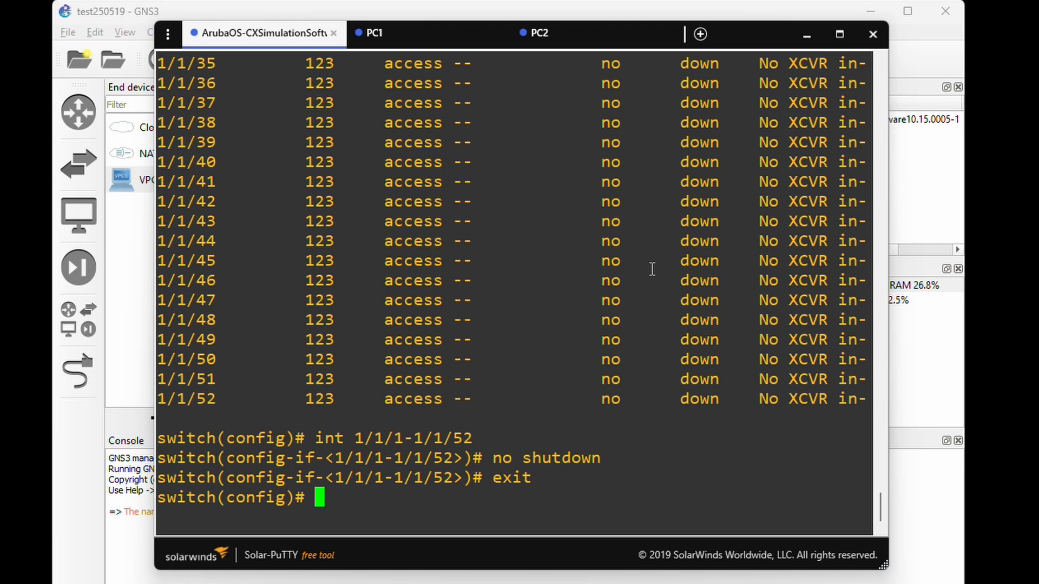
Run show interface brief again and check the status of all ports, especially 1/1/1 to 1/1/10
key("Up")
key("Up")
key("Up")
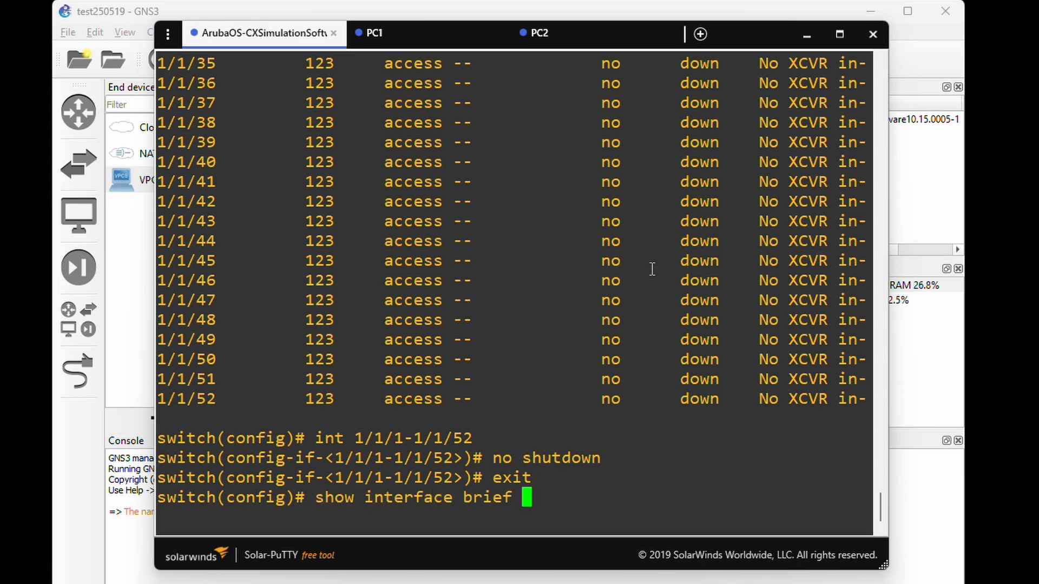
key("Return")
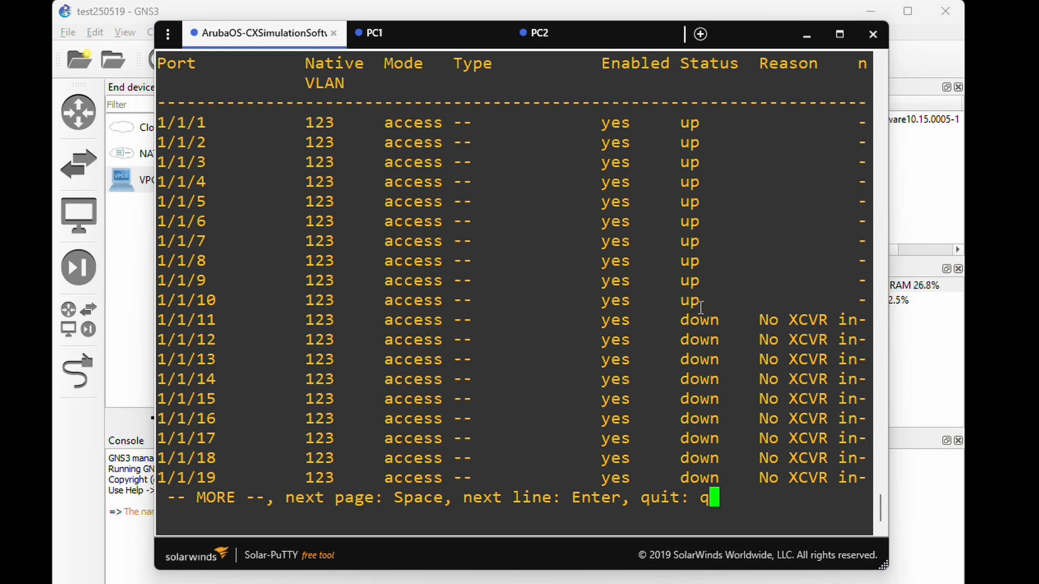
left_click_drag(700, 303, 164, 128)
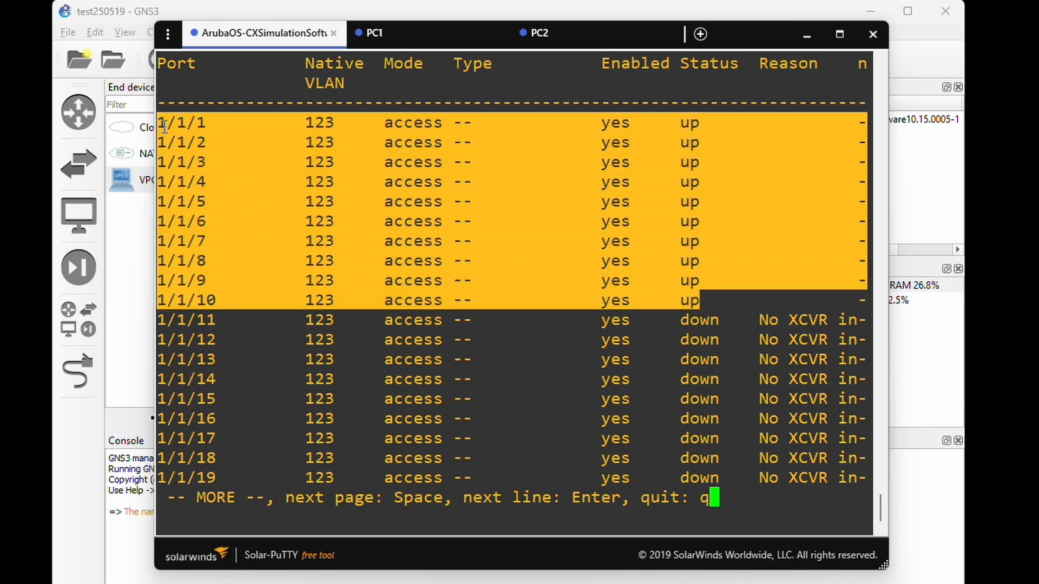
left_click(716, 307)
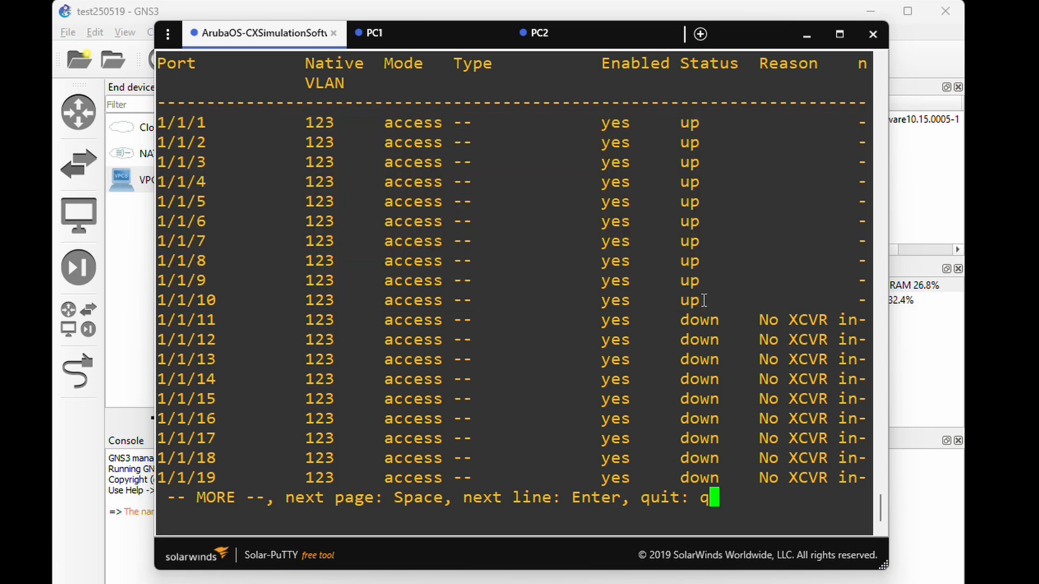
left_click_drag(208, 122, 159, 142)
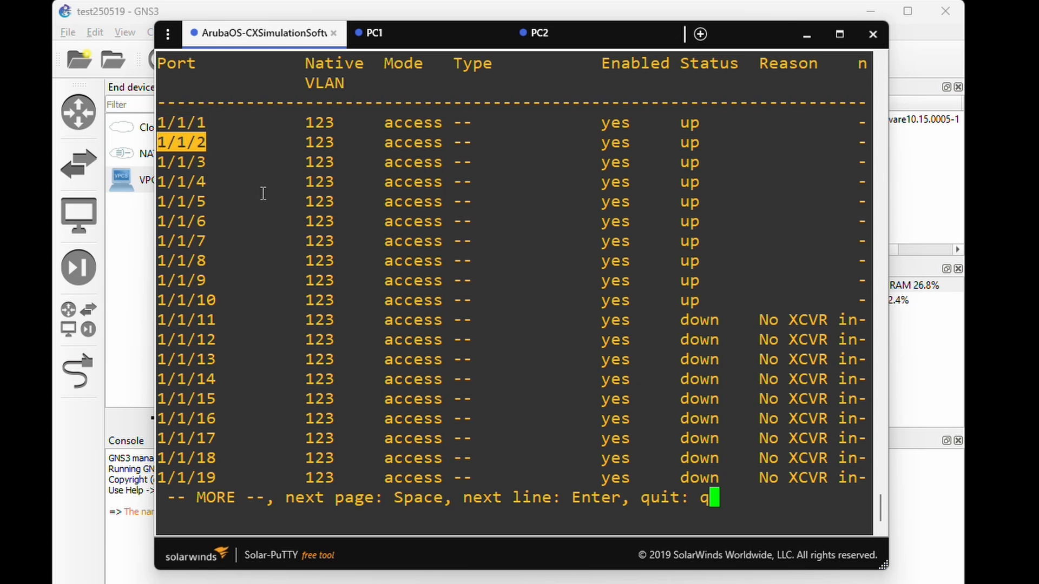
key("space")
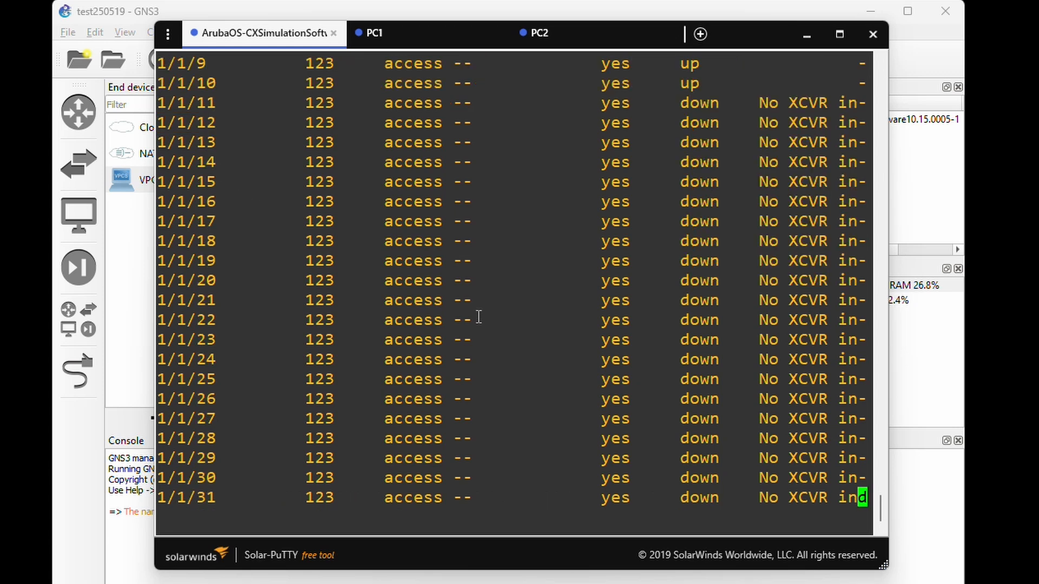
key("space")
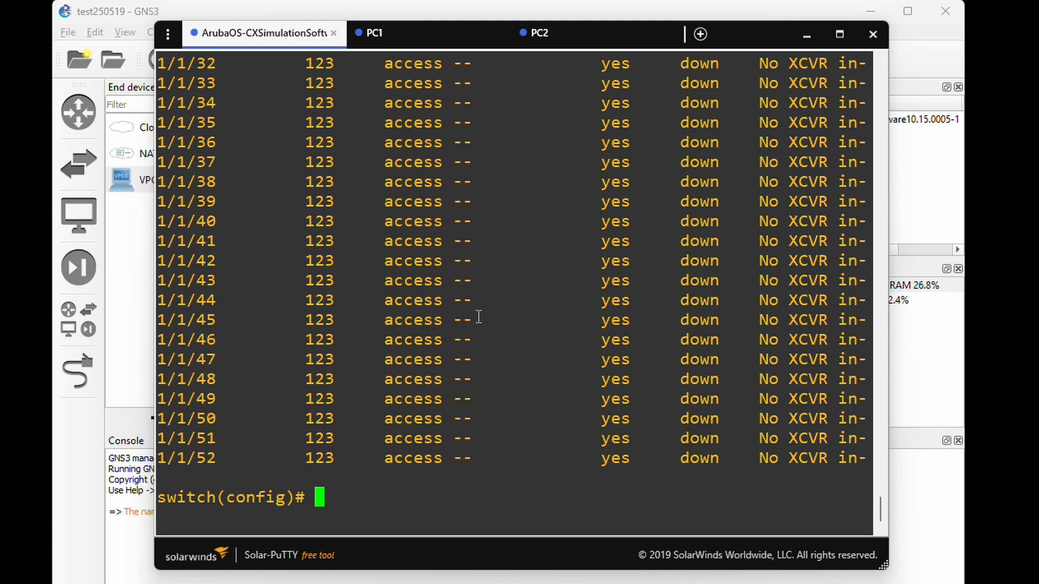
Ping PC2 at 10.1.1.12 from PC1's console to test connectivity through the switch
left_click(411, 42)
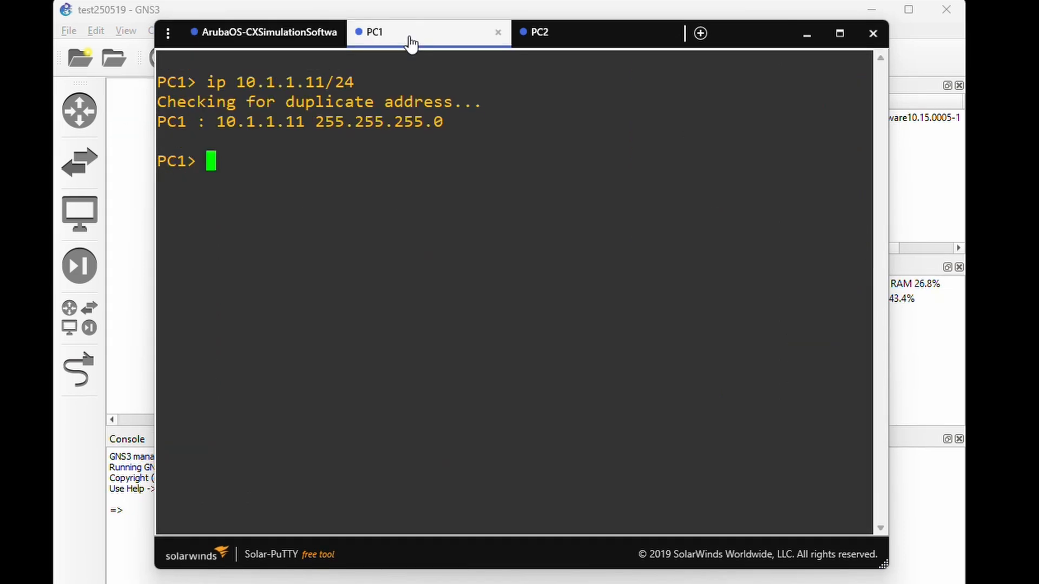
type("pi")
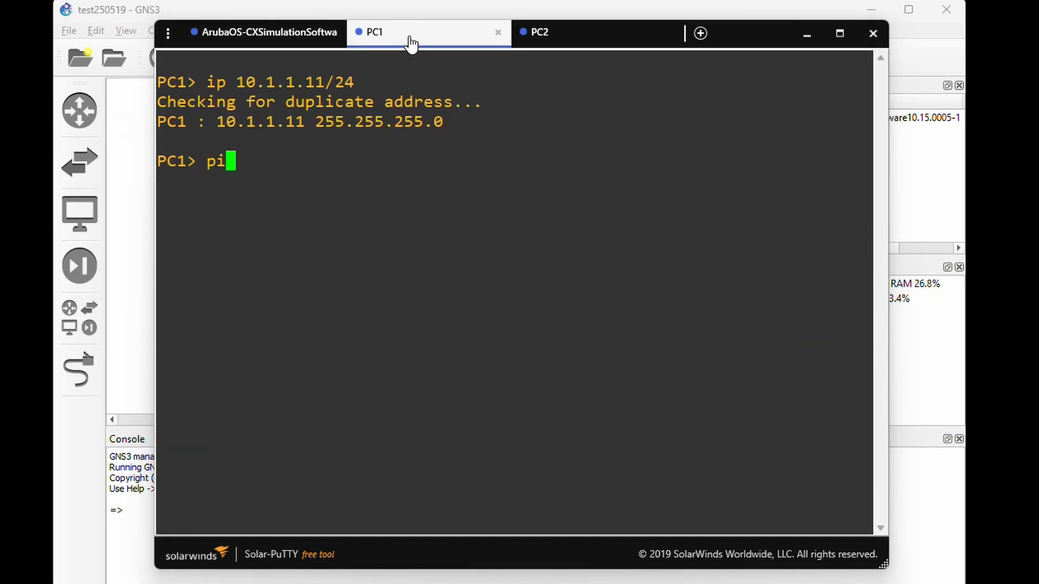
type("ng 10")
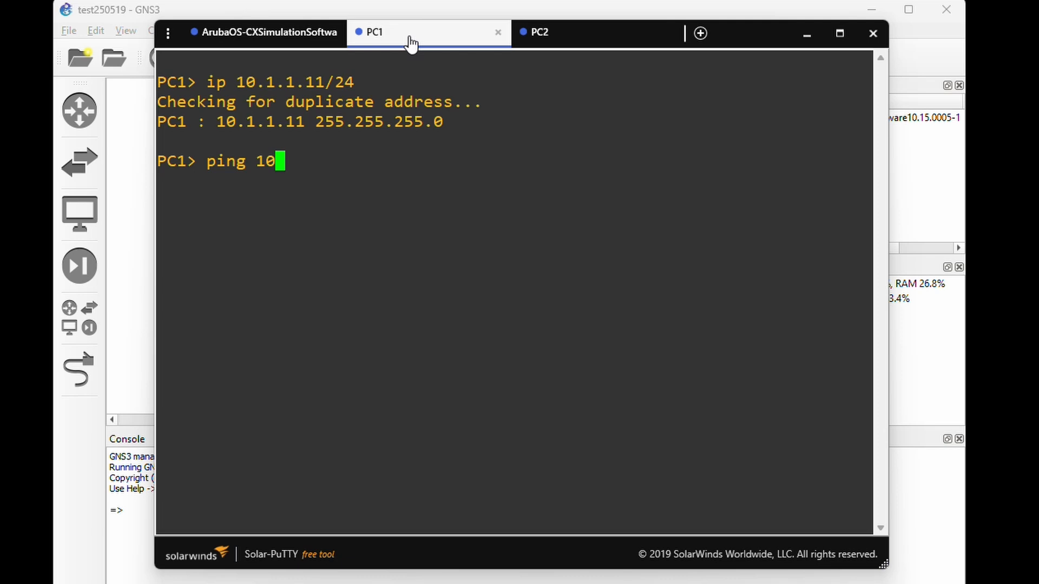
type(".1.1.12")
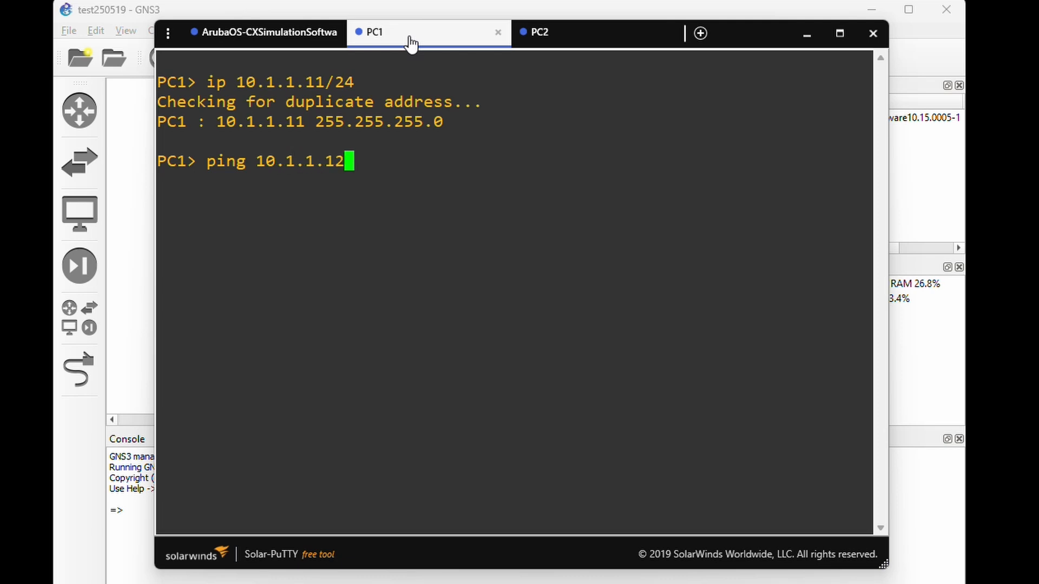
key("Return")
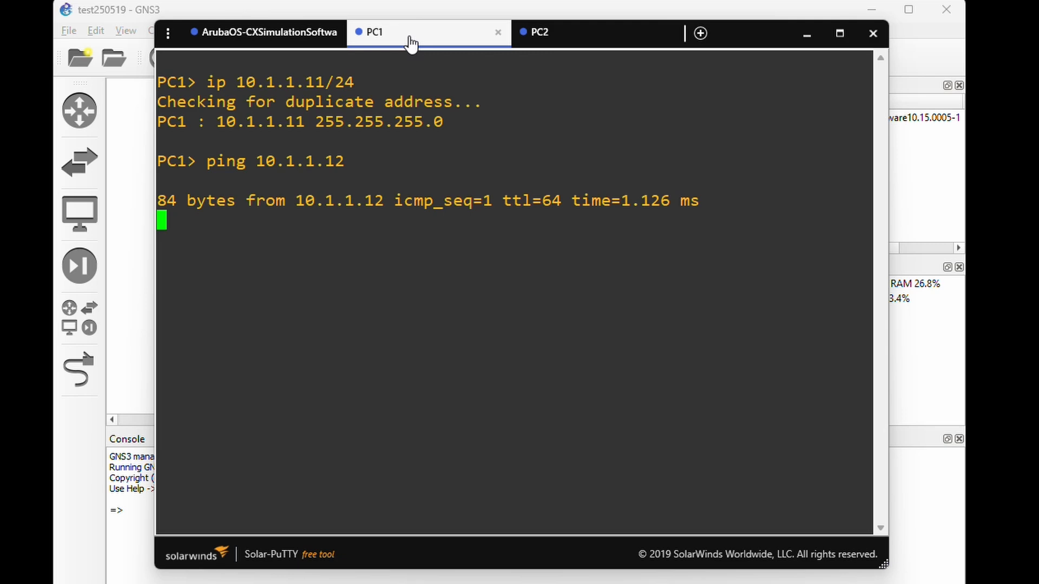